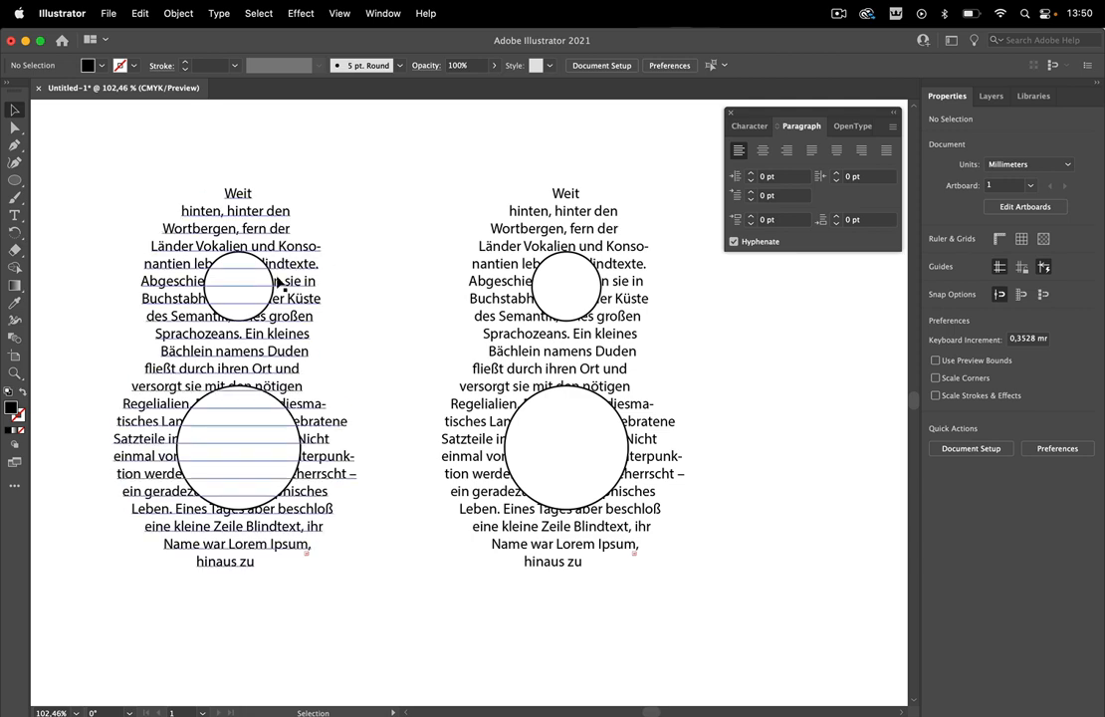
# - Apply a text wrap to all four circles inside the two figure-eight text shapes
pyautogui.click(216, 286)
pyautogui.keyDown('shift'); pyautogui.click(573, 290); pyautogui.keyUp('shift')
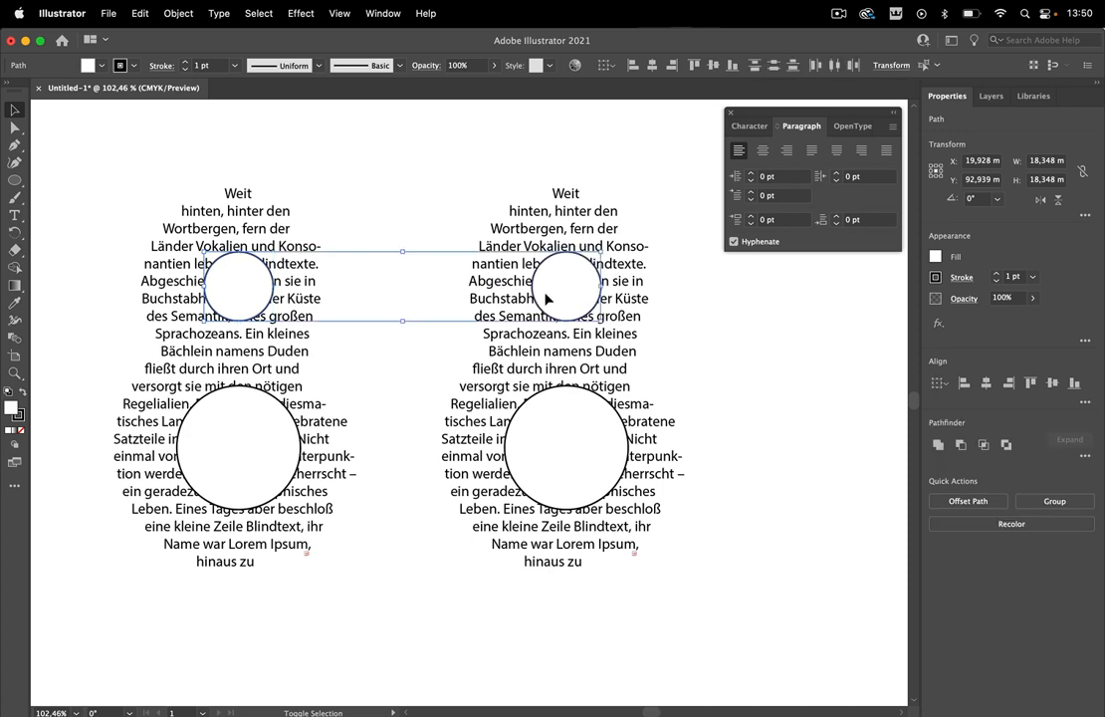
pyautogui.keyDown('shift'); pyautogui.click(234, 470); pyautogui.keyUp('shift')
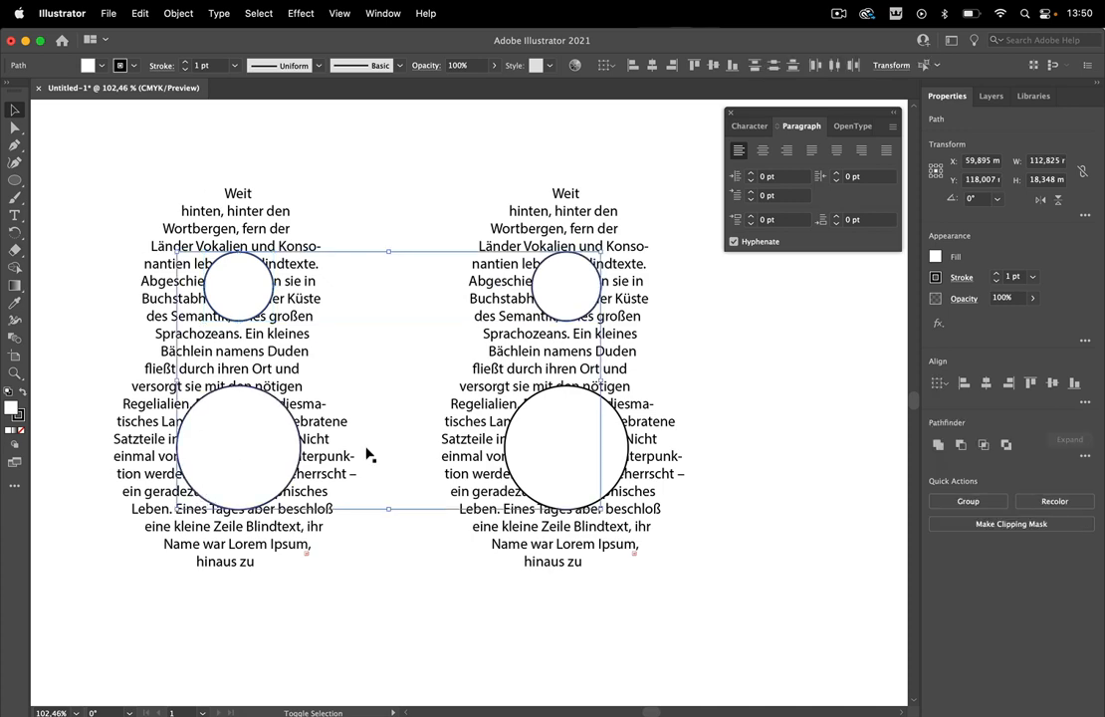
pyautogui.keyDown('shift'); pyautogui.click(573, 447); pyautogui.keyUp('shift')
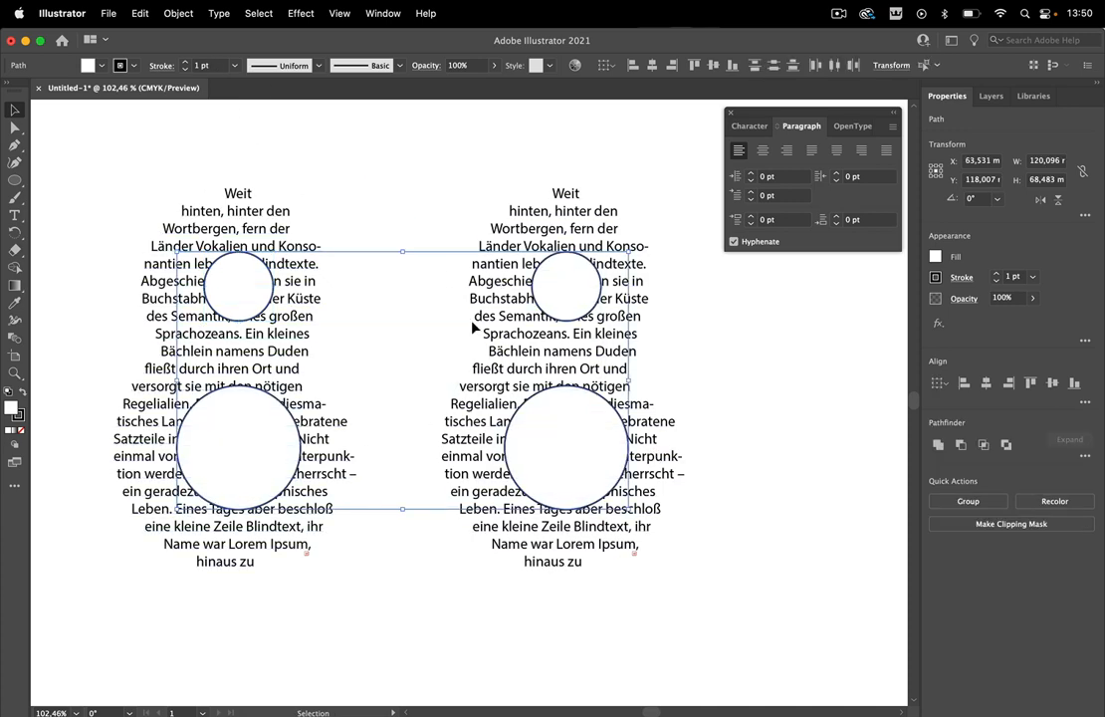
pyautogui.click(169, 15)
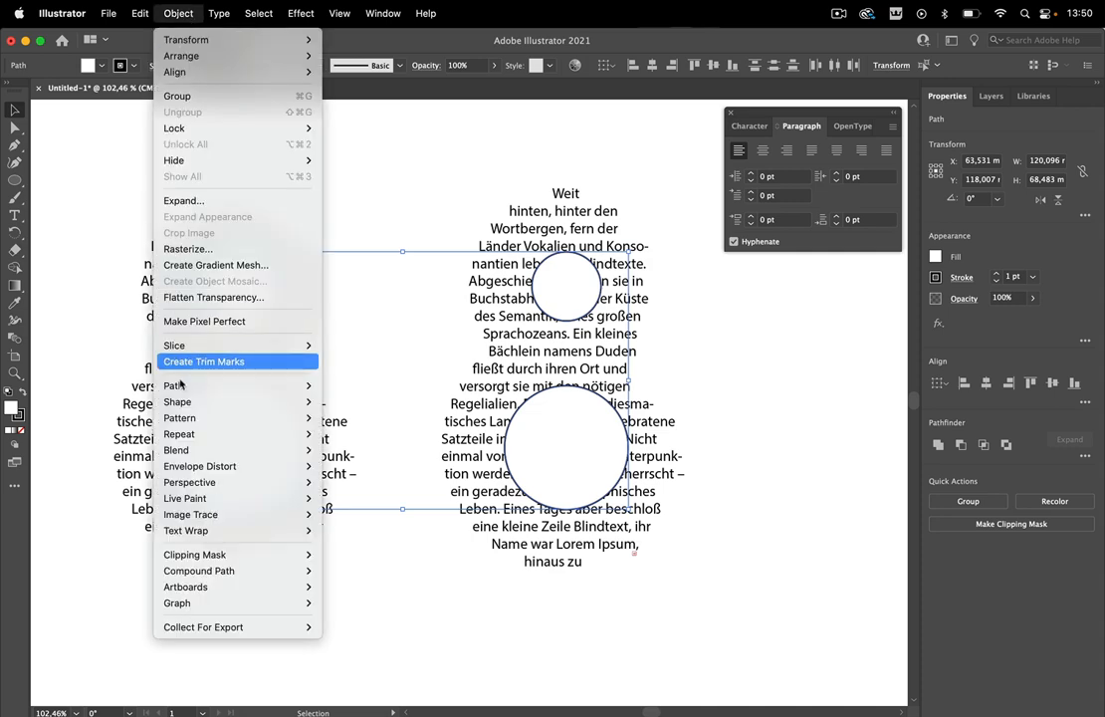
pyautogui.moveTo(195, 532)
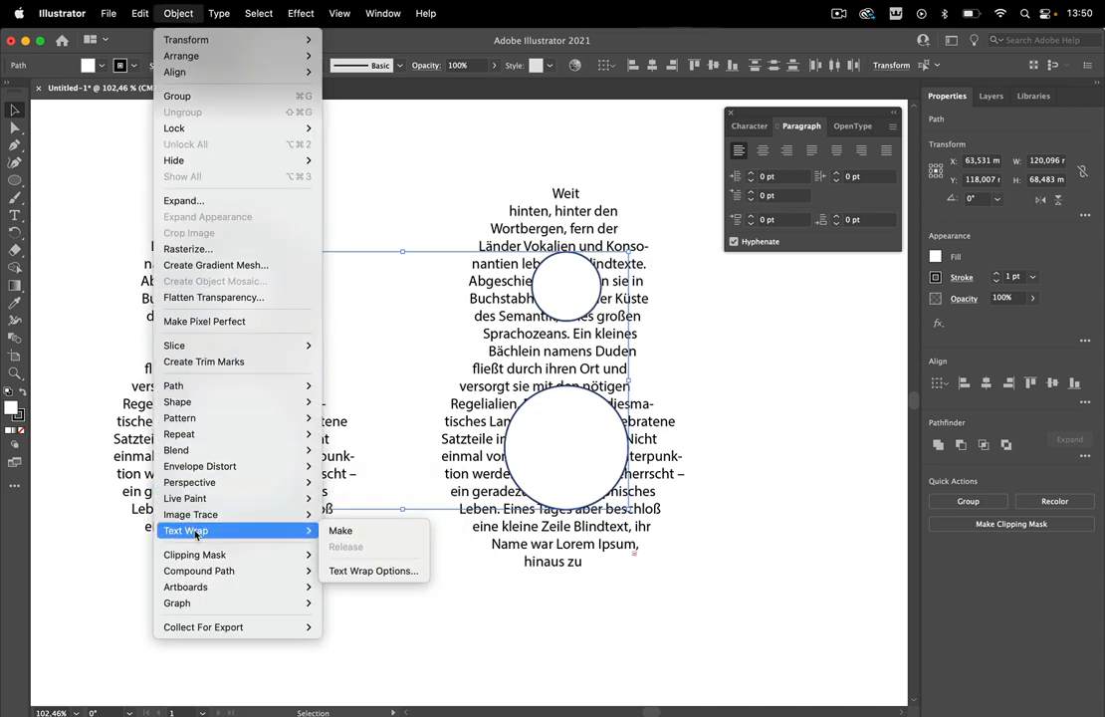
pyautogui.click(380, 538)
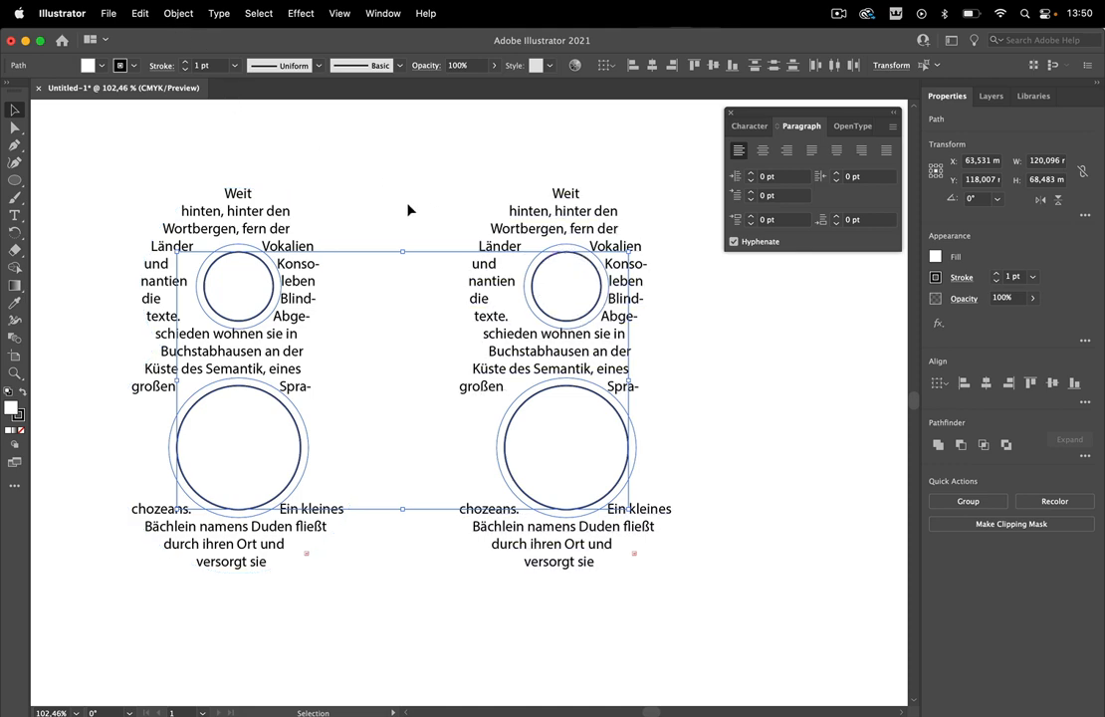
# - Set the text wrap offset of the four circles to 0 pt
pyautogui.click(179, 13)
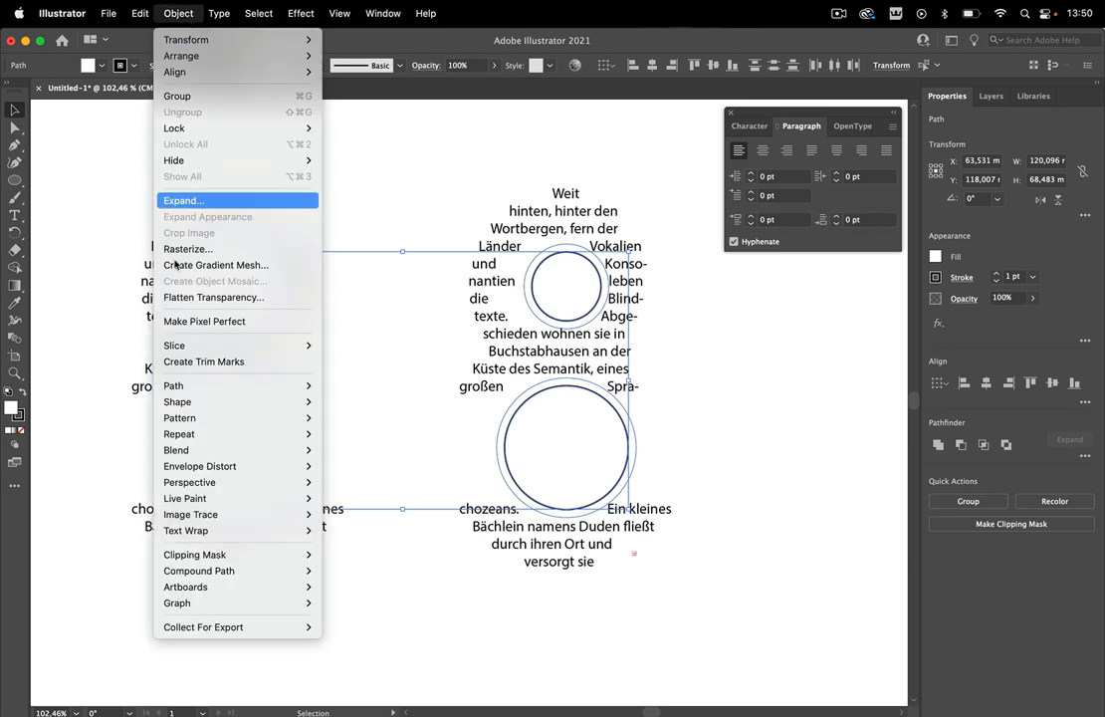
pyautogui.moveTo(187, 531)
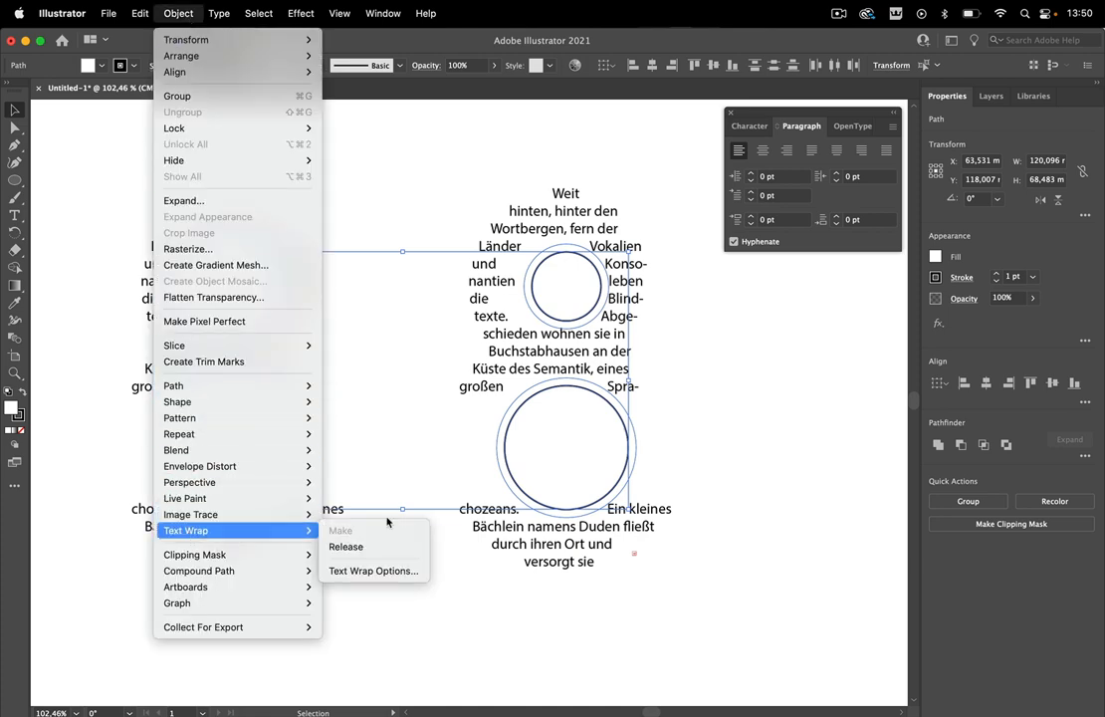
pyautogui.click(402, 572)
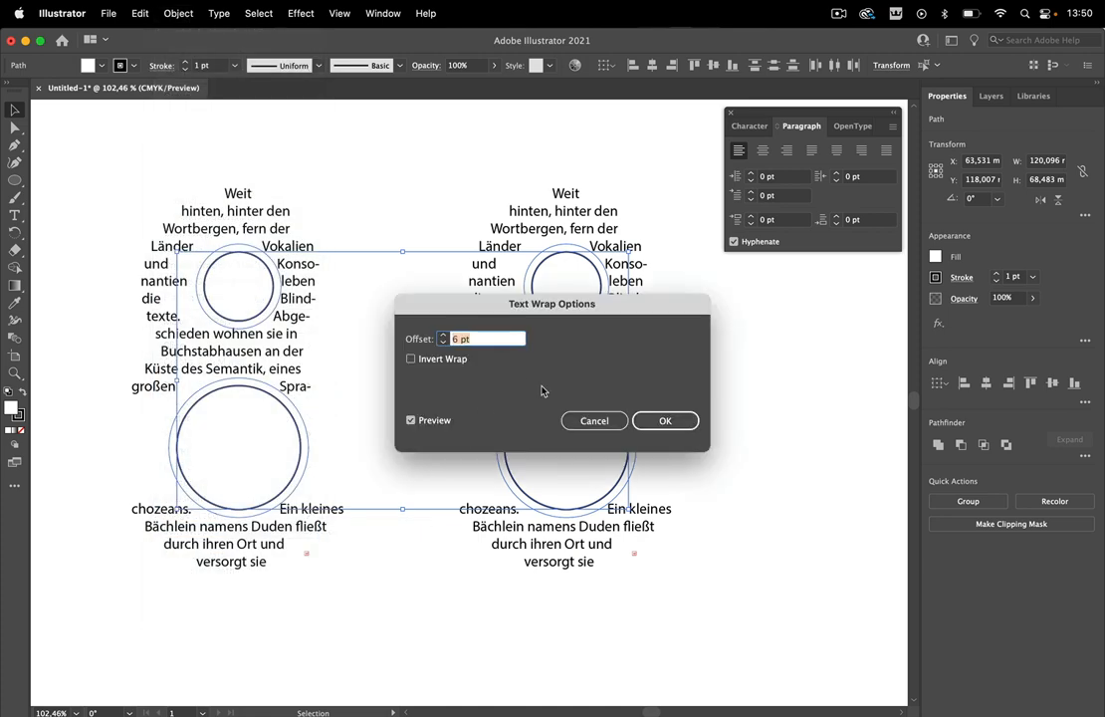
pyautogui.write('0')
pyautogui.press('Return')
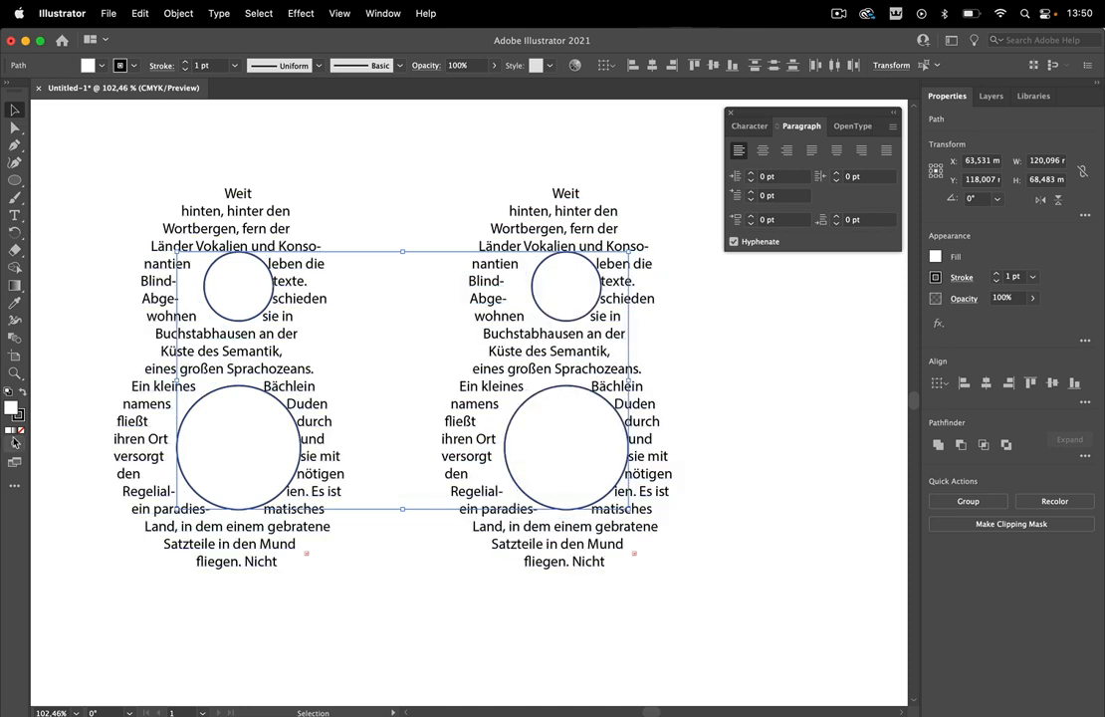
# - Remove the stroke from the four circles and deselect them
pyautogui.click(119, 65)
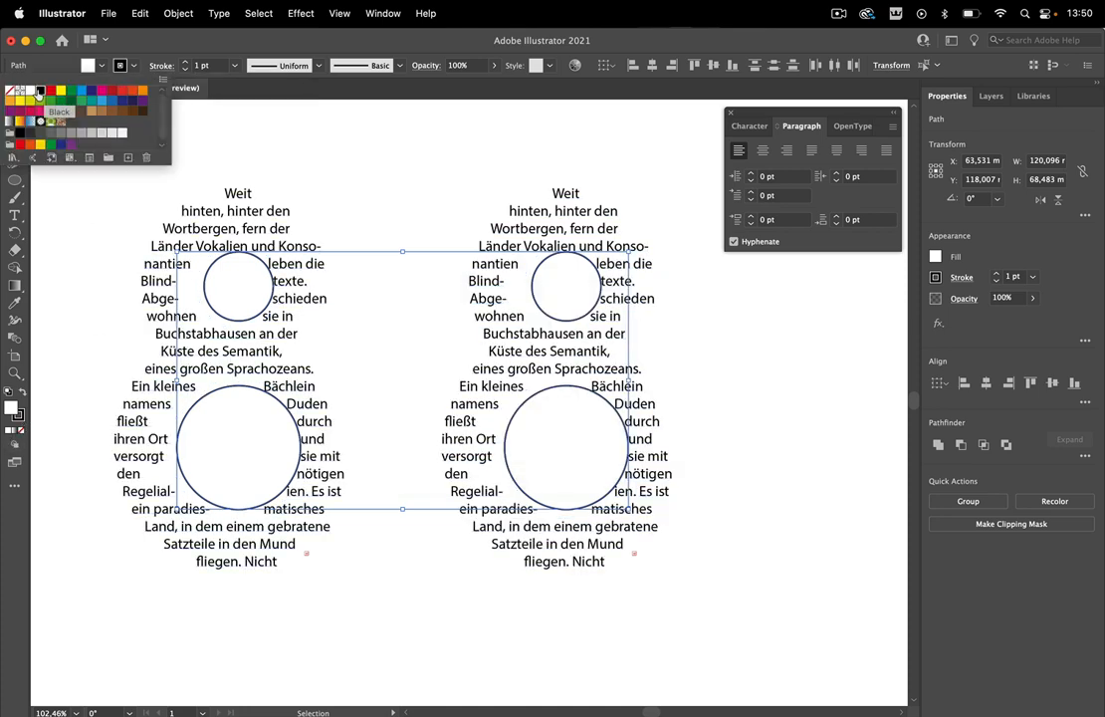
pyautogui.click(10, 89)
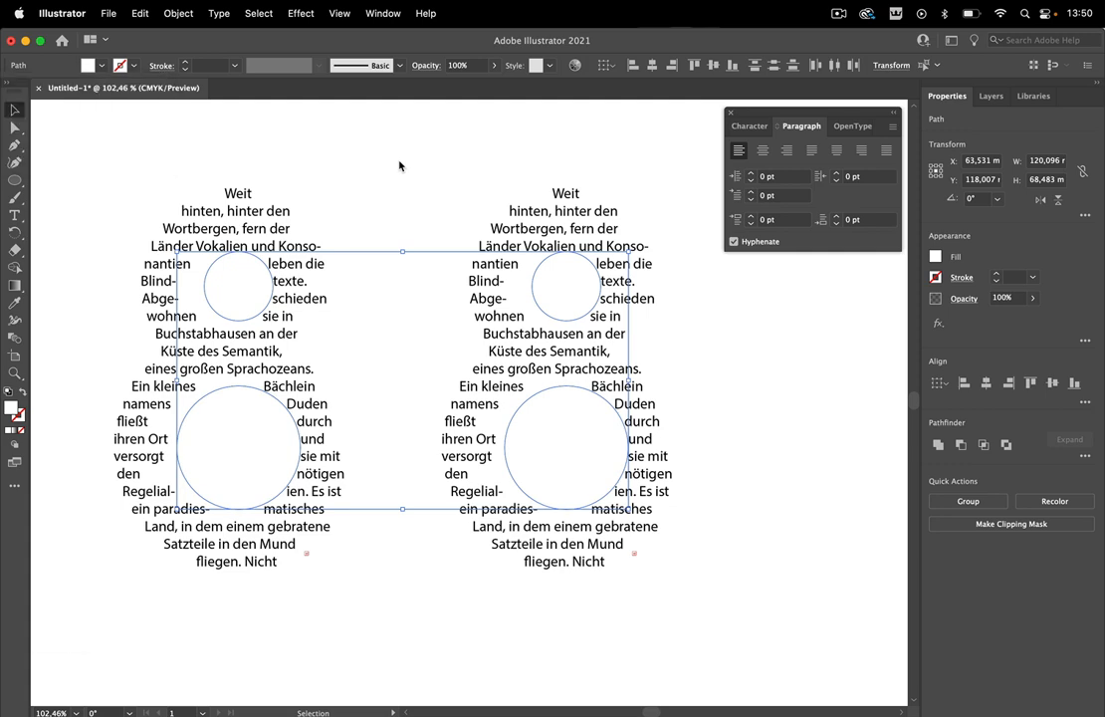
pyautogui.click(360, 167)
# - Show the full character options and set the language of both figure-eight texts to German: Swiss 2006 Reform
pyautogui.click(267, 214)
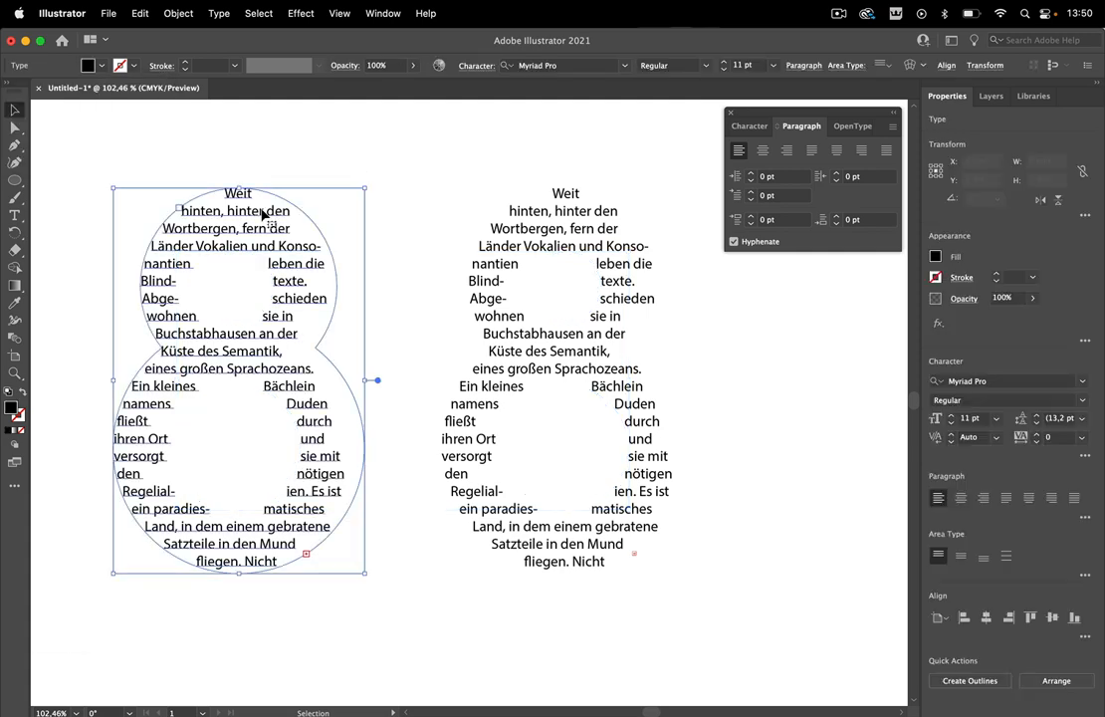
pyautogui.keyDown('shift'); pyautogui.click(600, 210); pyautogui.keyUp('shift')
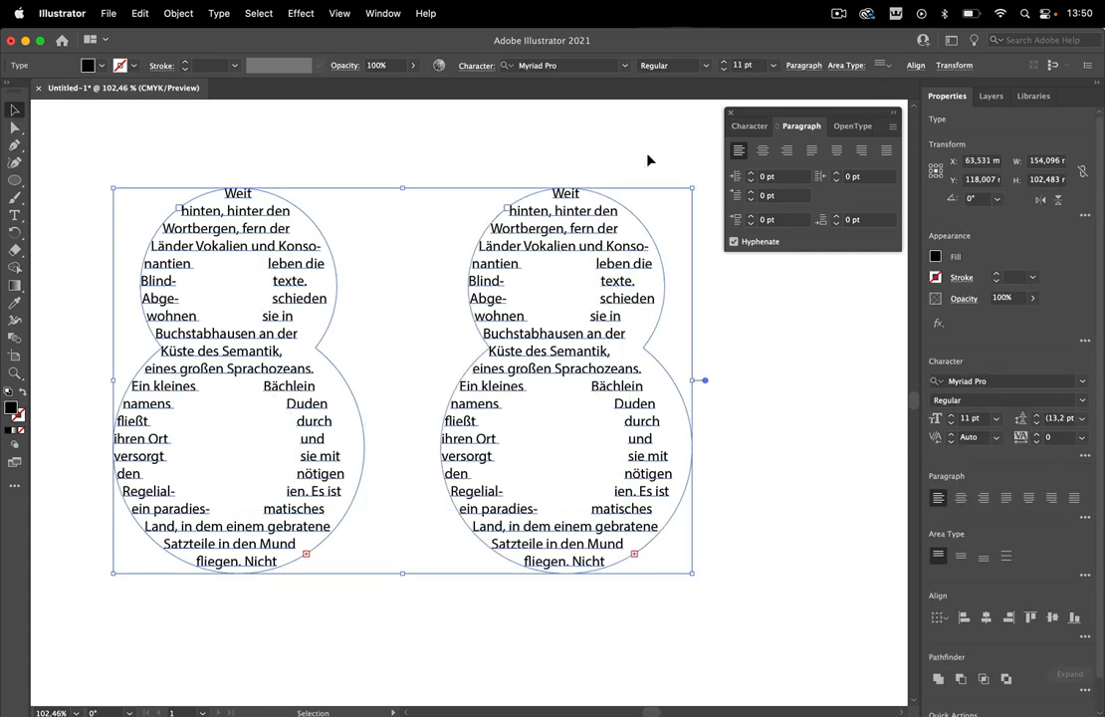
pyautogui.click(754, 127)
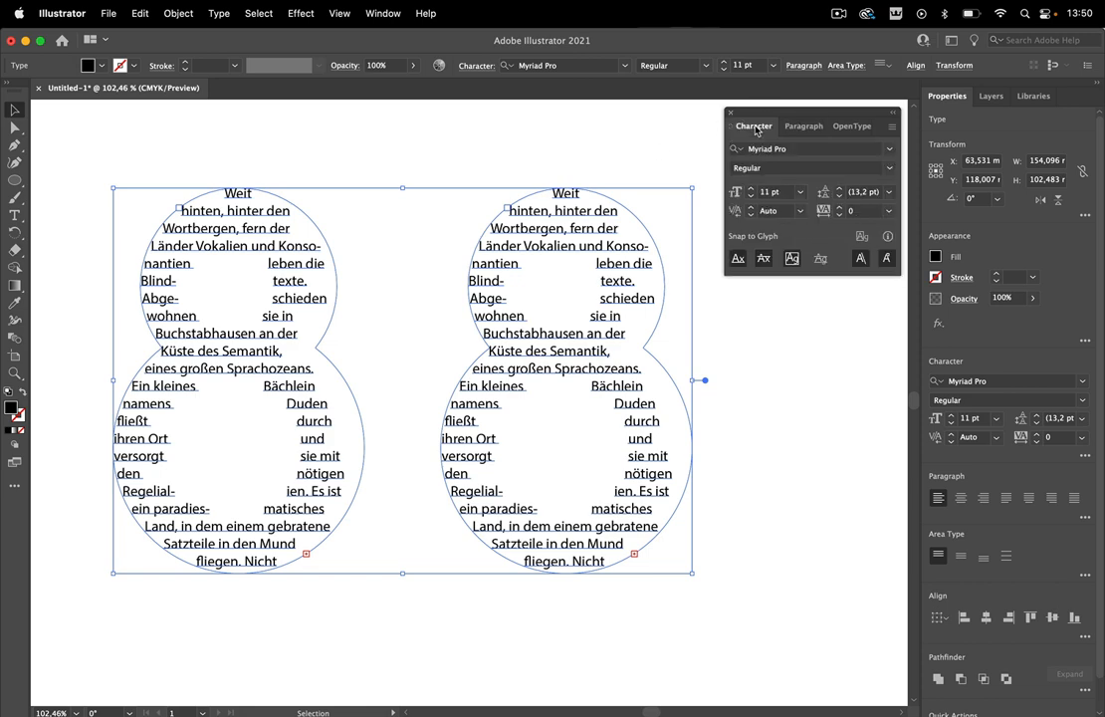
pyautogui.click(893, 128)
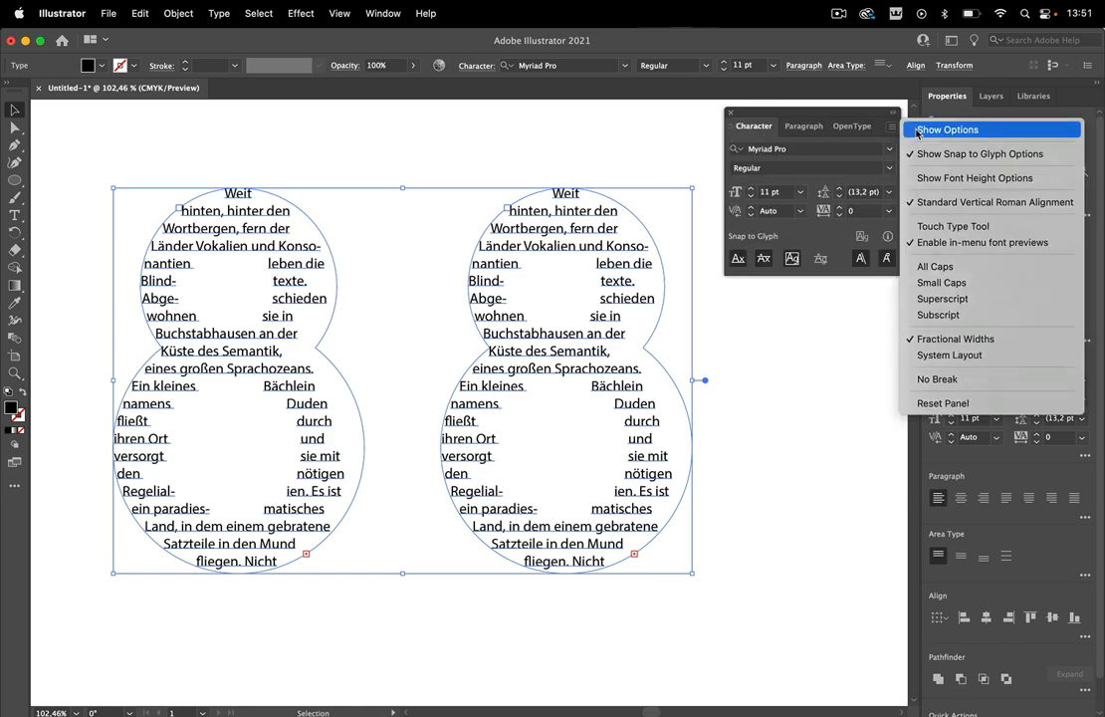
pyautogui.click(921, 130)
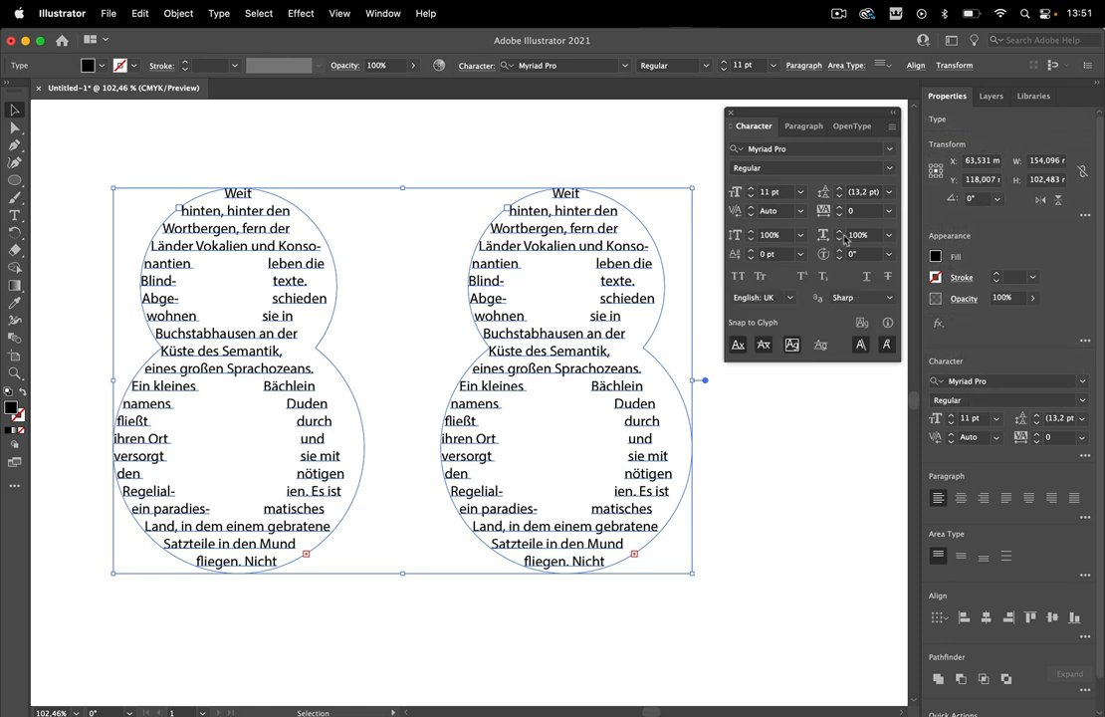
pyautogui.click(788, 300)
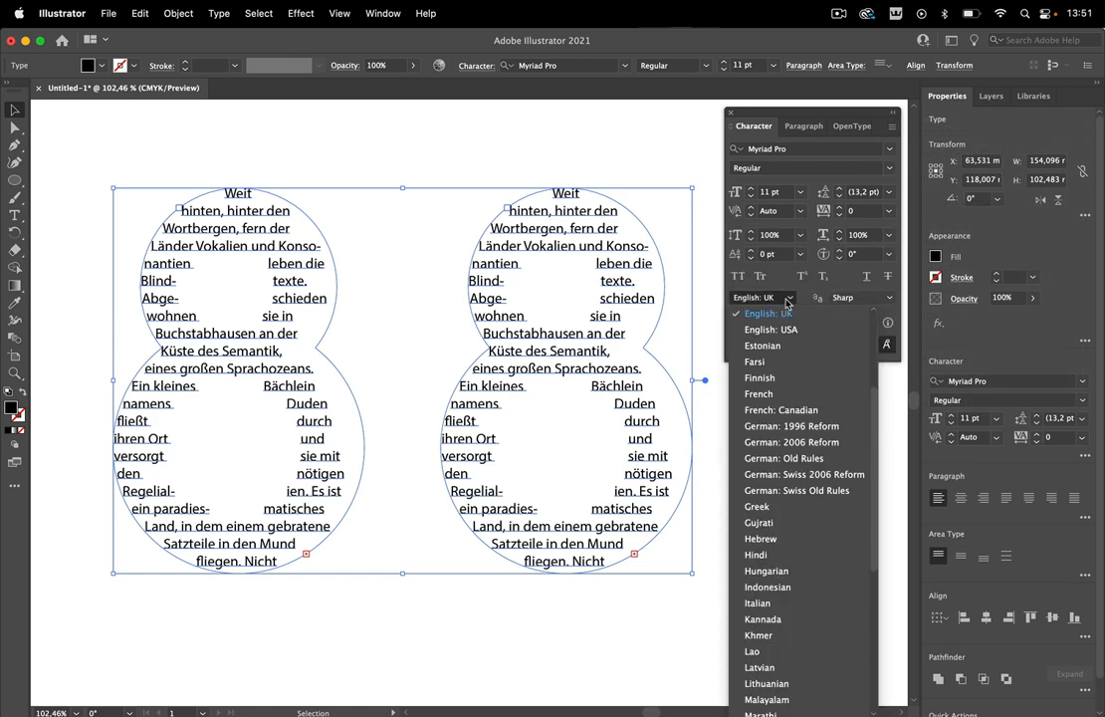
pyautogui.click(830, 475)
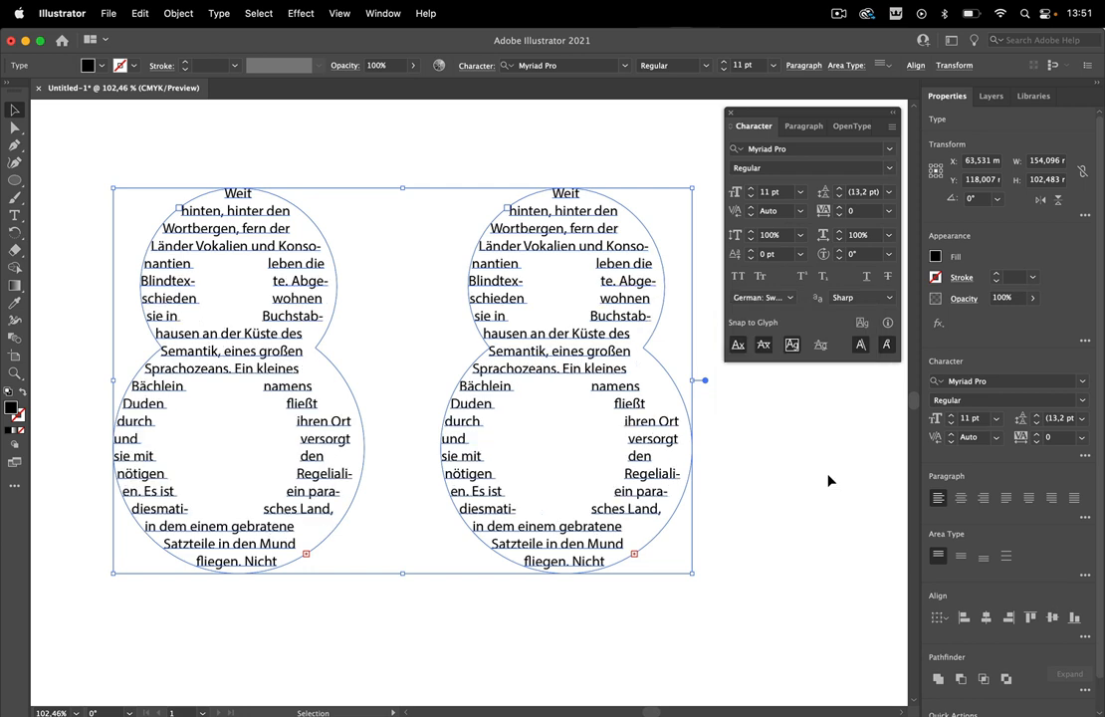
pyautogui.click(636, 166)
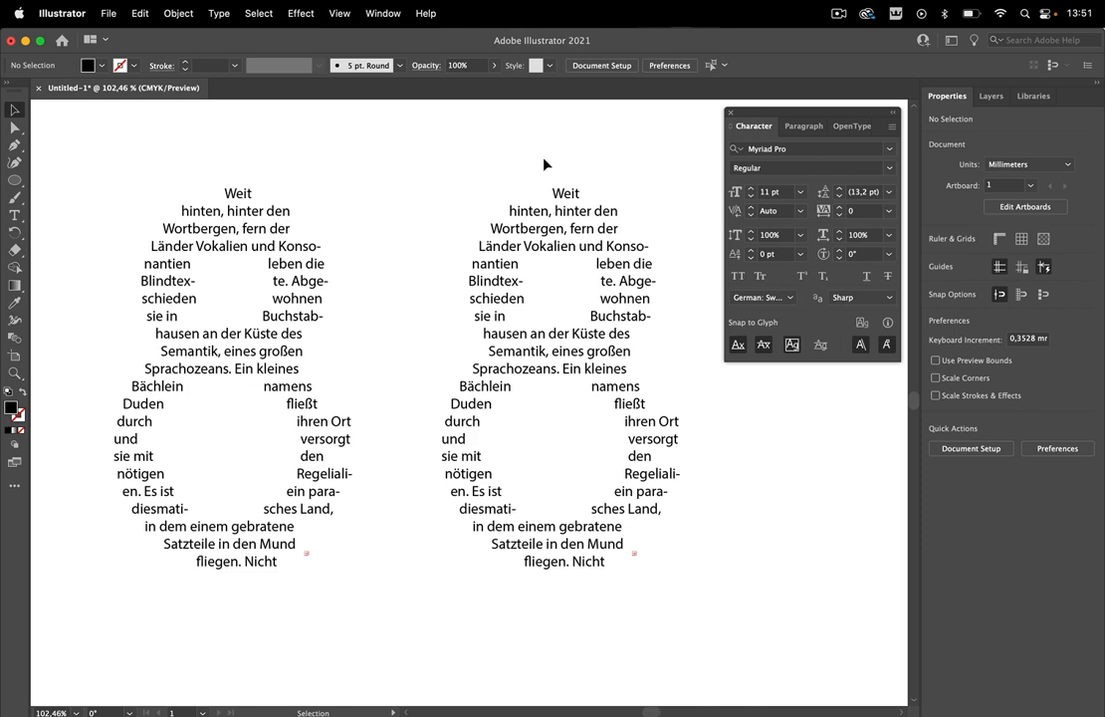
# - Reduce the font size of both figure-eight texts to 7 pt
pyautogui.click(286, 213)
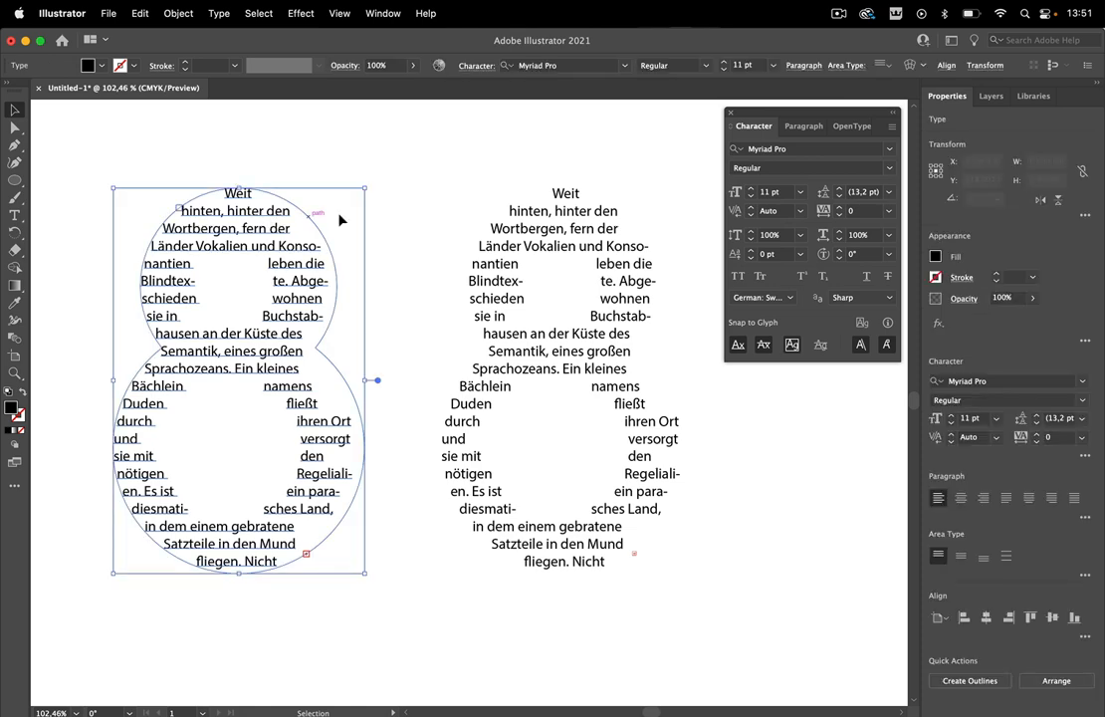
pyautogui.keyDown('shift'); pyautogui.click(563, 216); pyautogui.keyUp('shift')
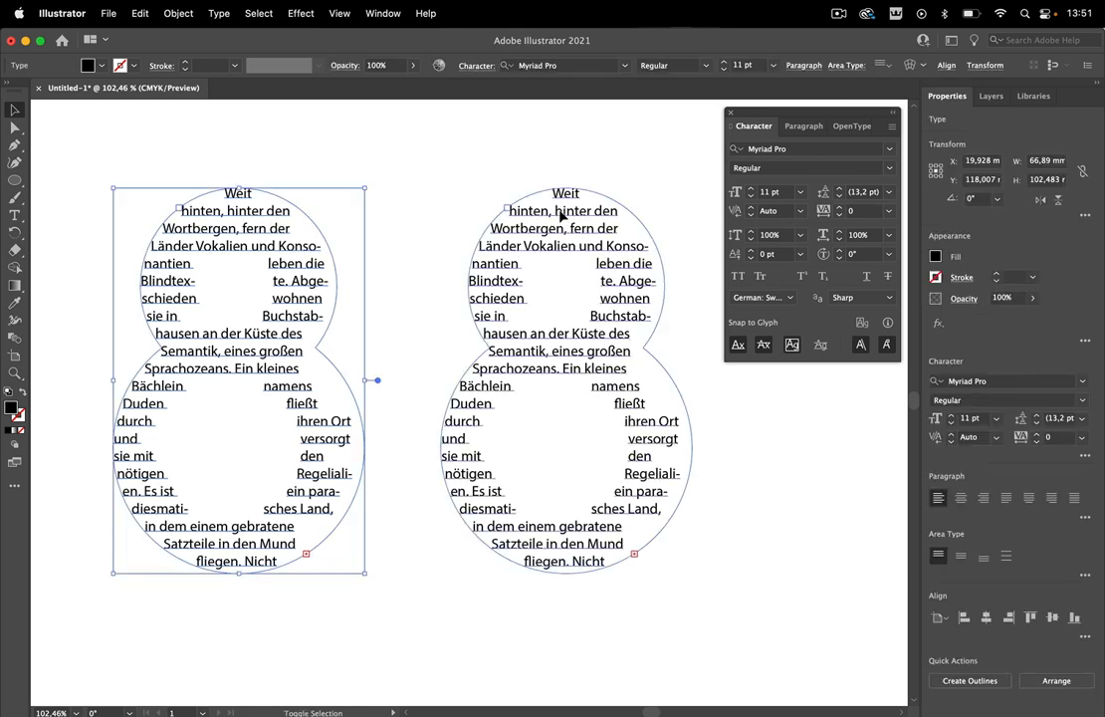
pyautogui.click(751, 197)
pyautogui.click(752, 198)
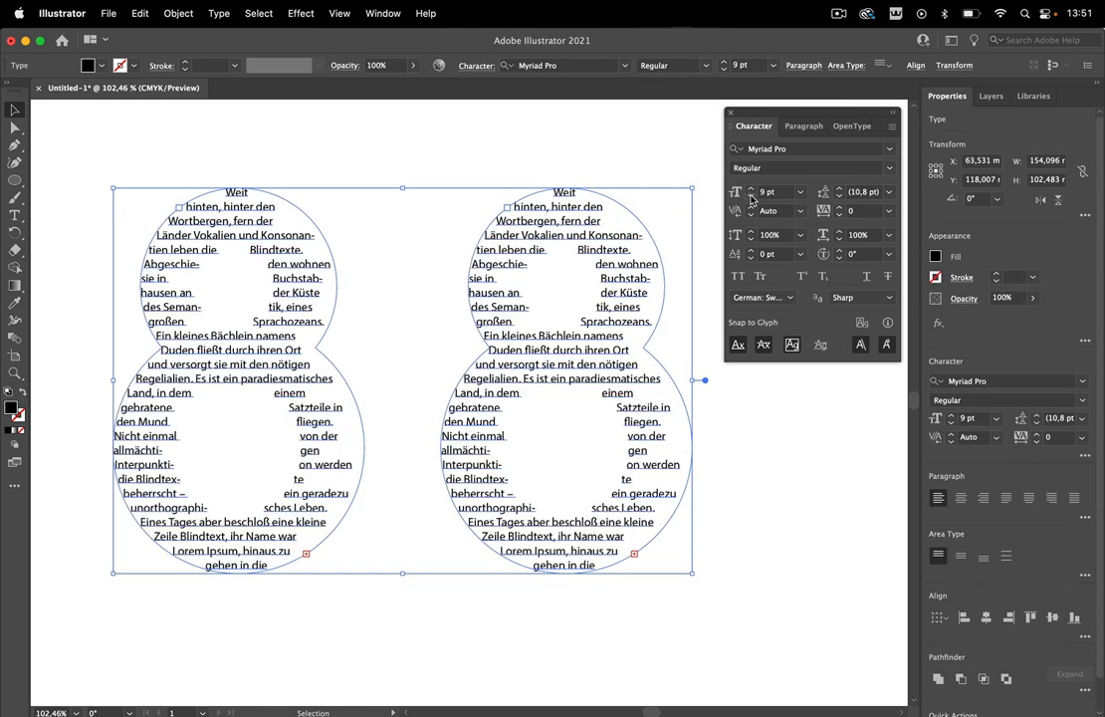
pyautogui.click(752, 197)
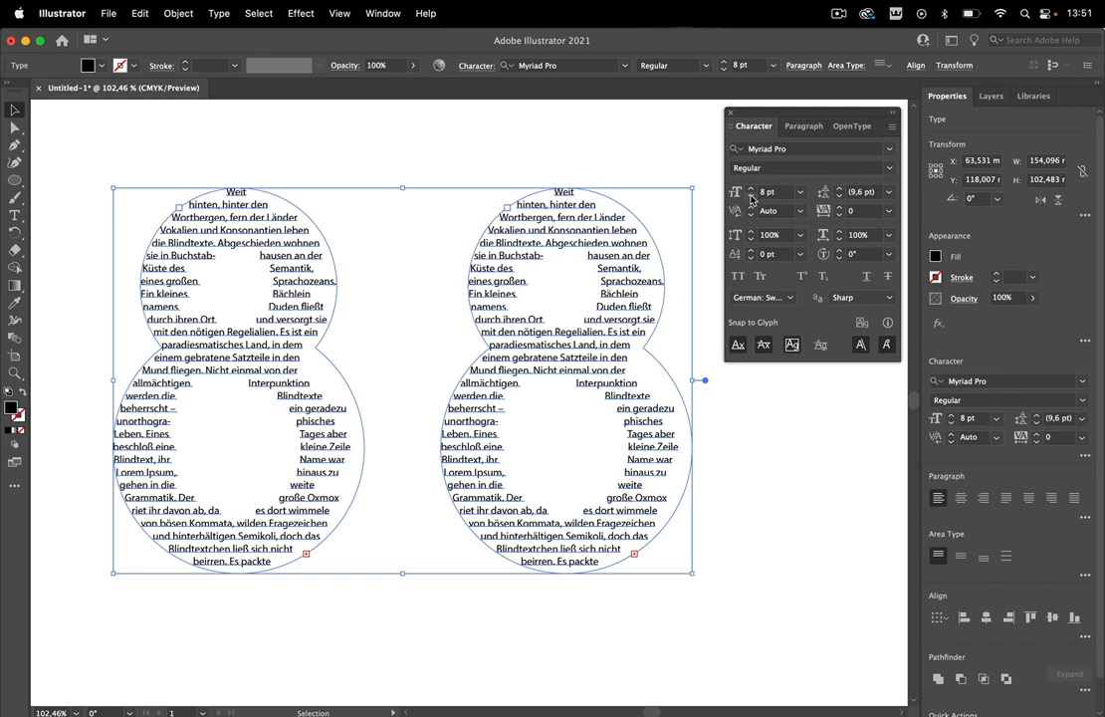
pyautogui.click(752, 197)
pyautogui.click(636, 175)
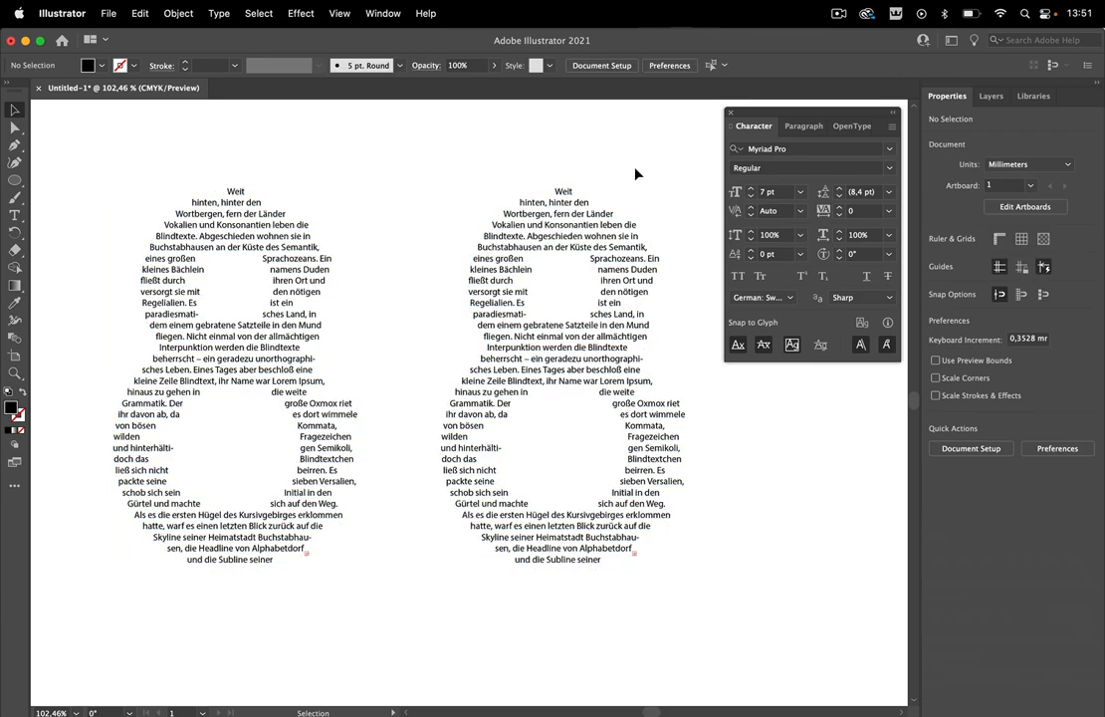
# - Open the hyphenation settings for the first figure-eight text and allow hyphenation of words longer than 3 letters
pyautogui.click(271, 224)
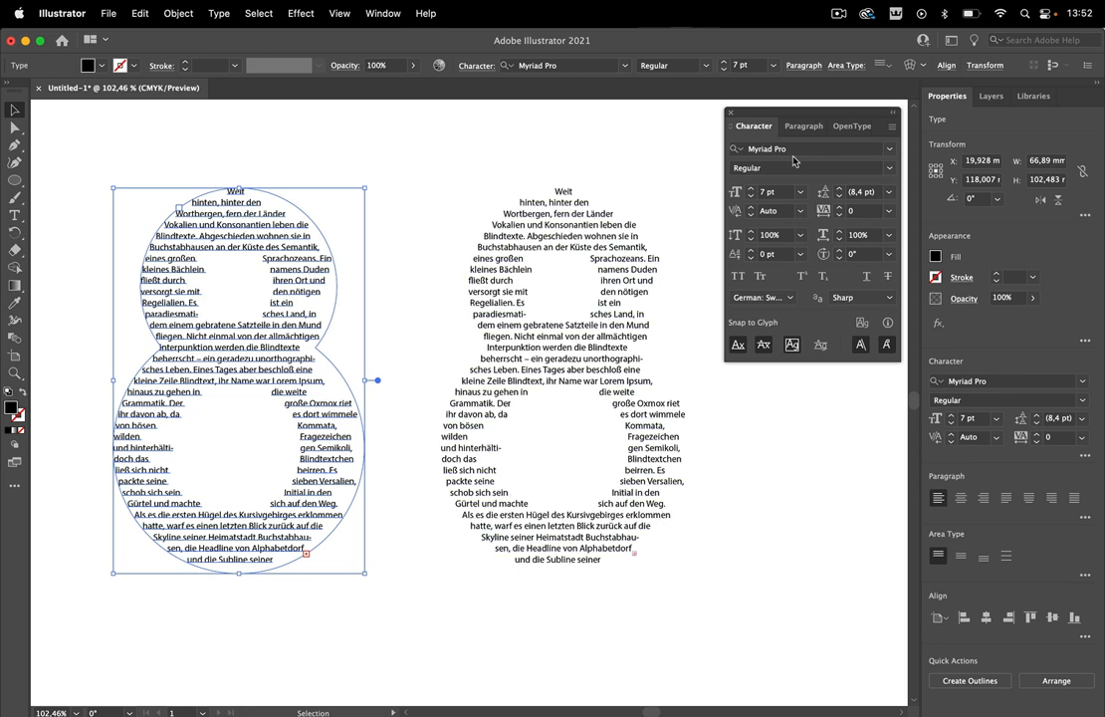
pyautogui.click(810, 128)
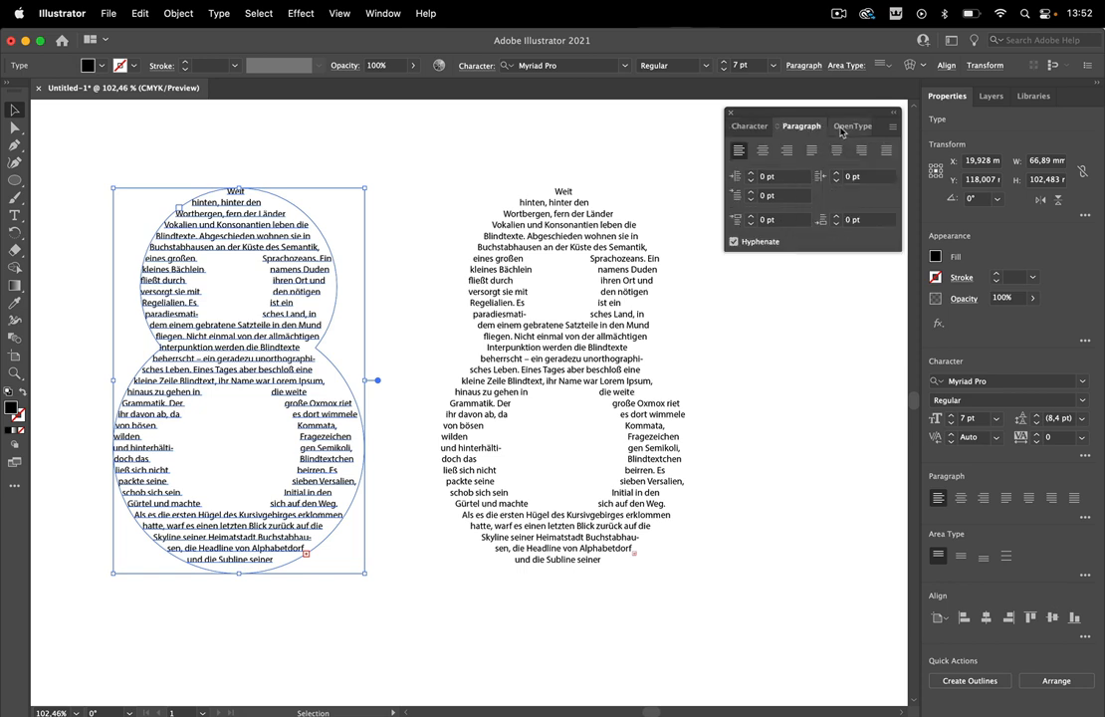
pyautogui.click(894, 128)
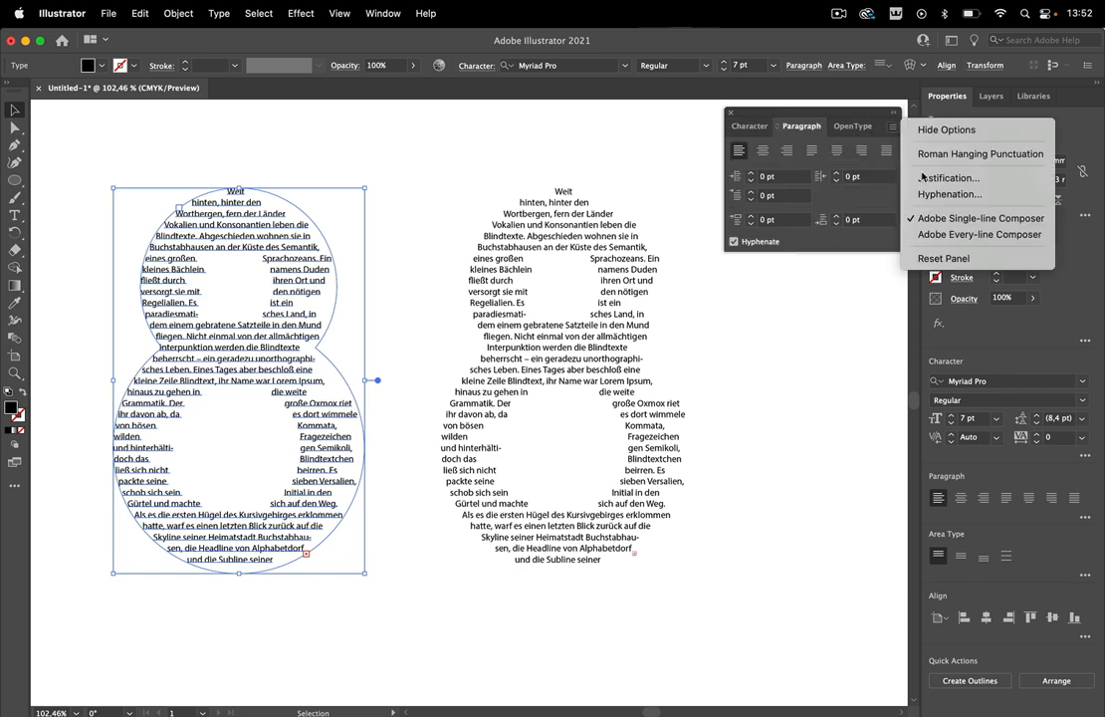
pyautogui.click(950, 195)
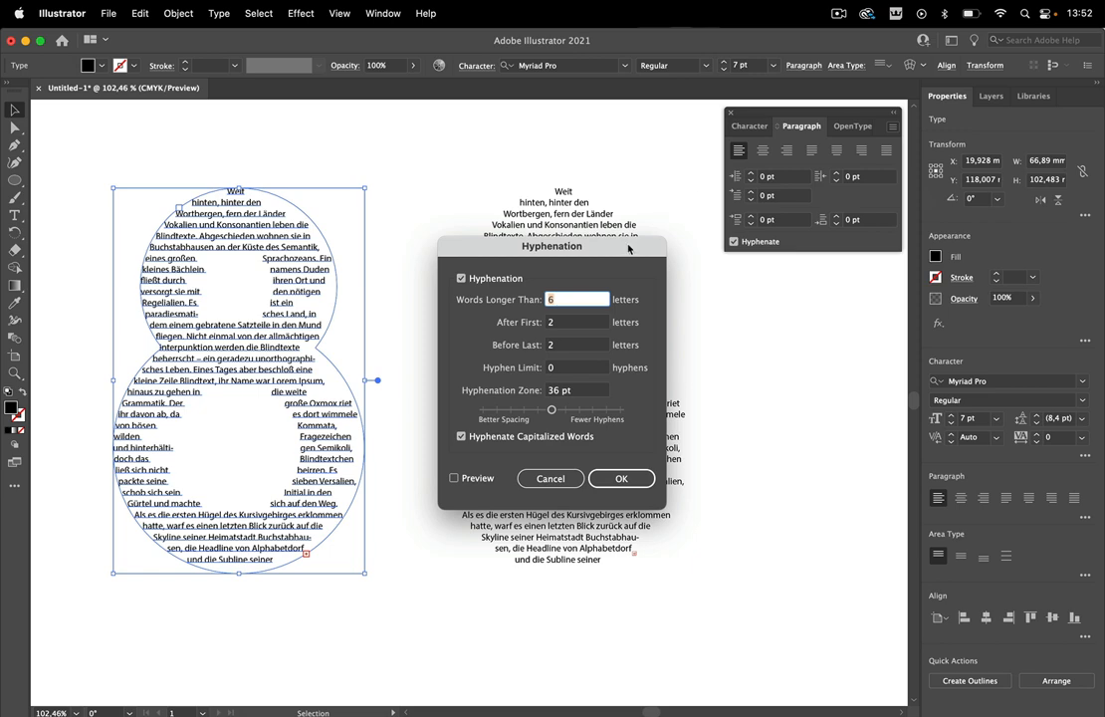
pyautogui.moveTo(629, 250); pyautogui.dragTo(602, 174)
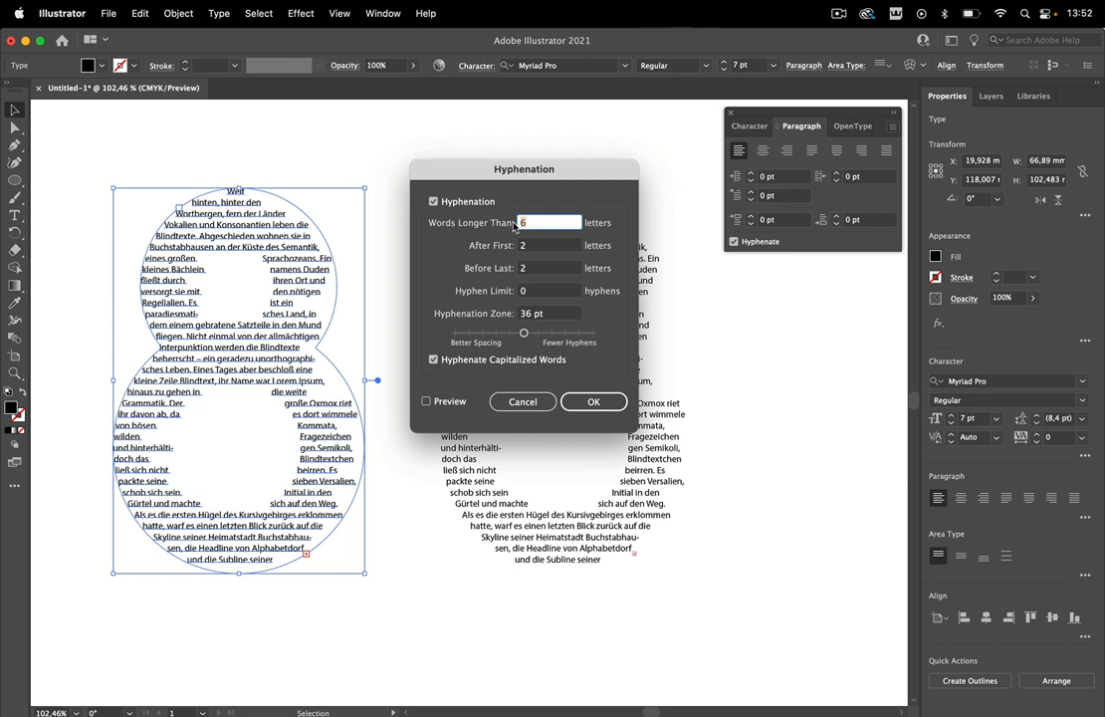
pyautogui.press('Down')
pyautogui.click(515, 246)
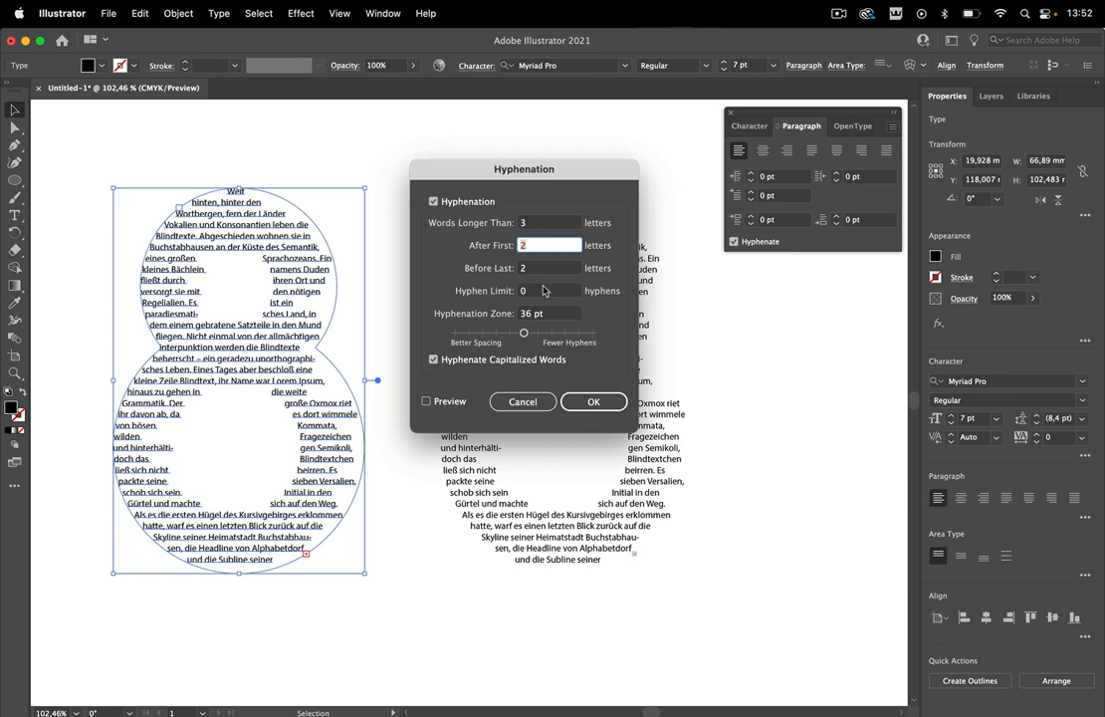
# - Set the hyphen limit to 8 and shift the hyphenation balance fully toward Better Spacing
pyautogui.click(512, 291)
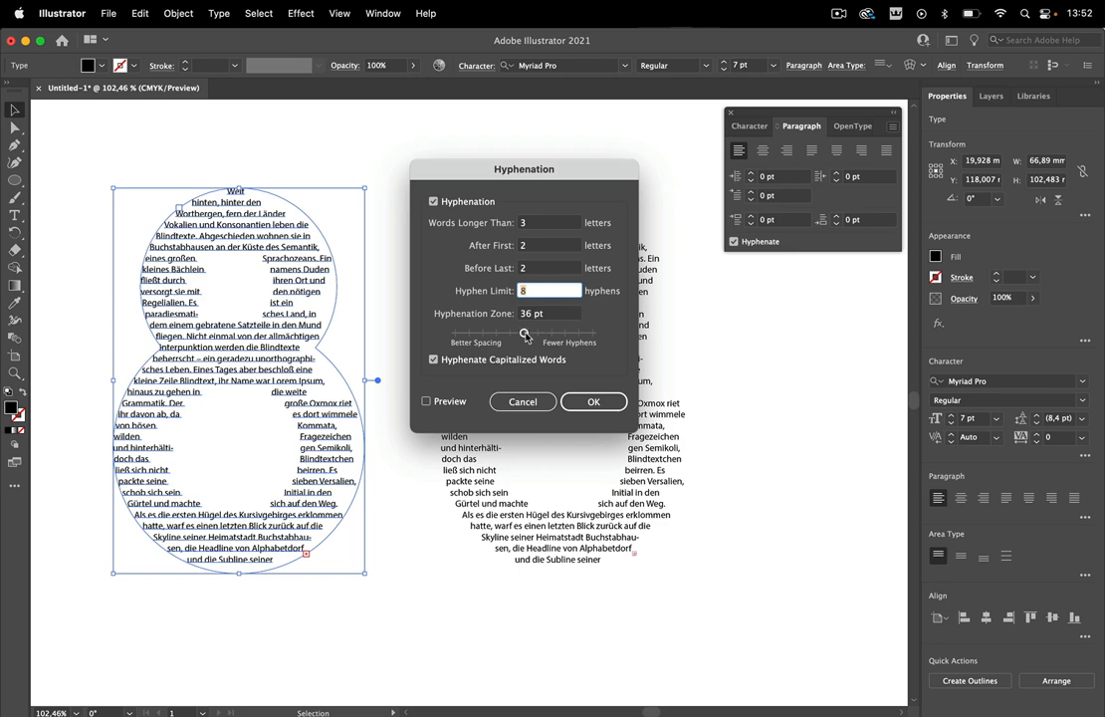
pyautogui.moveTo(526, 333); pyautogui.dragTo(423, 326)
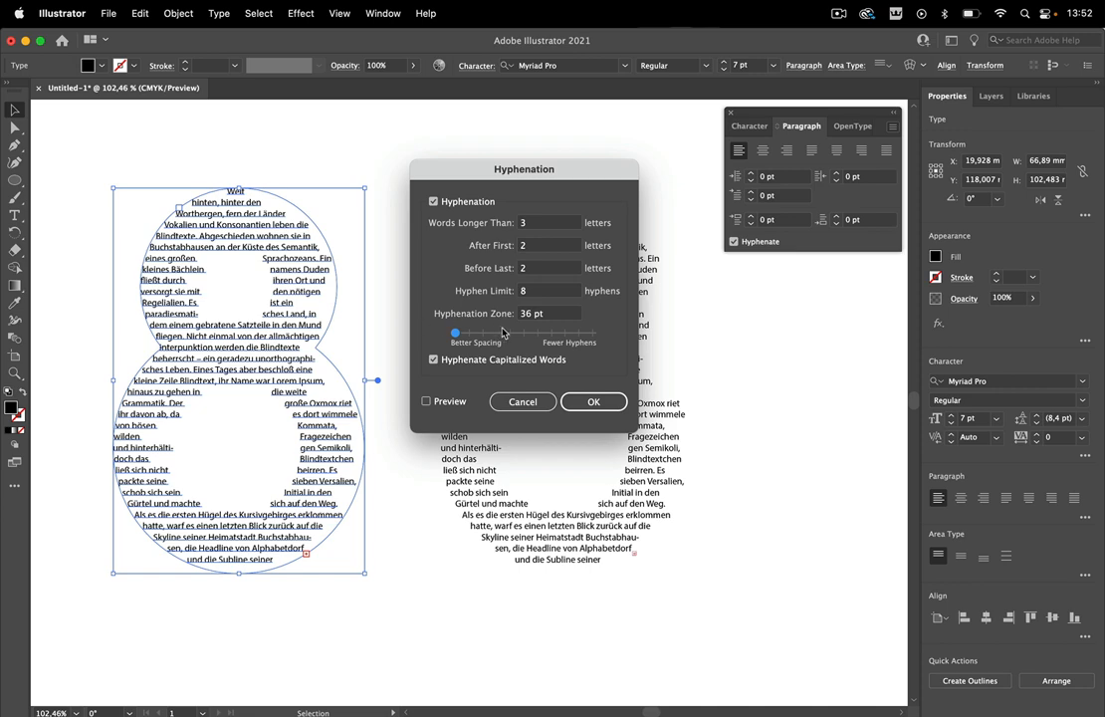
# - Reduce the hyphenation zone to 0 pt with preview enabled and apply the hyphenation settings to the first figure-eight text
pyautogui.moveTo(557, 318); pyautogui.dragTo(505, 319)
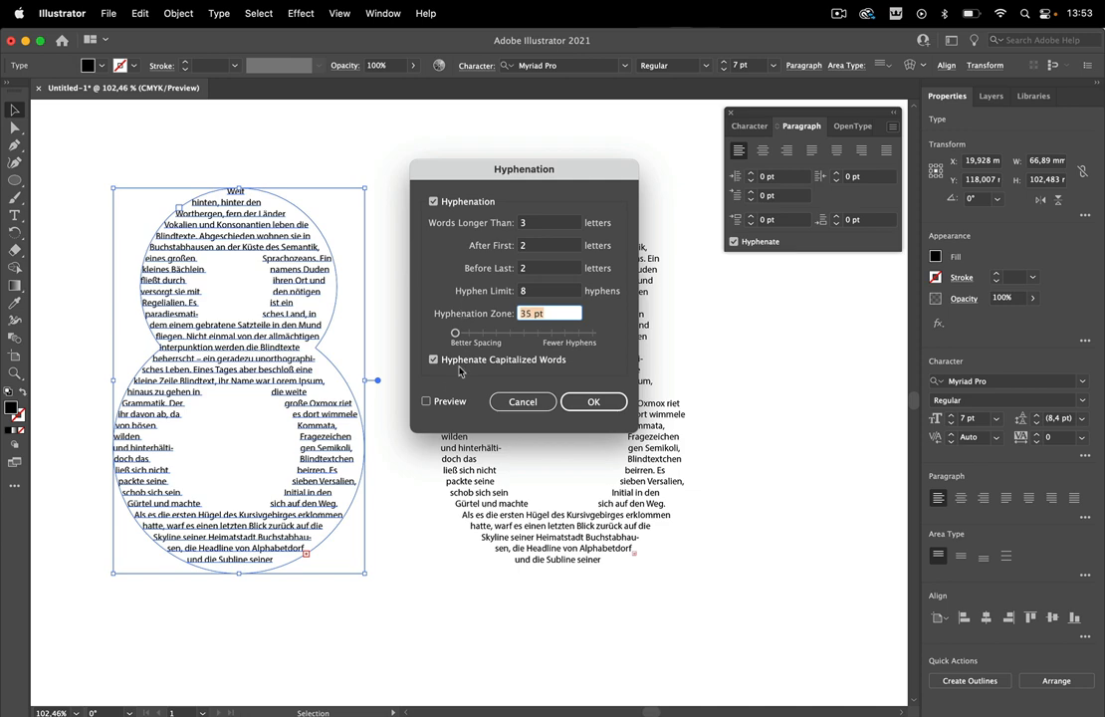
pyautogui.click(426, 402)
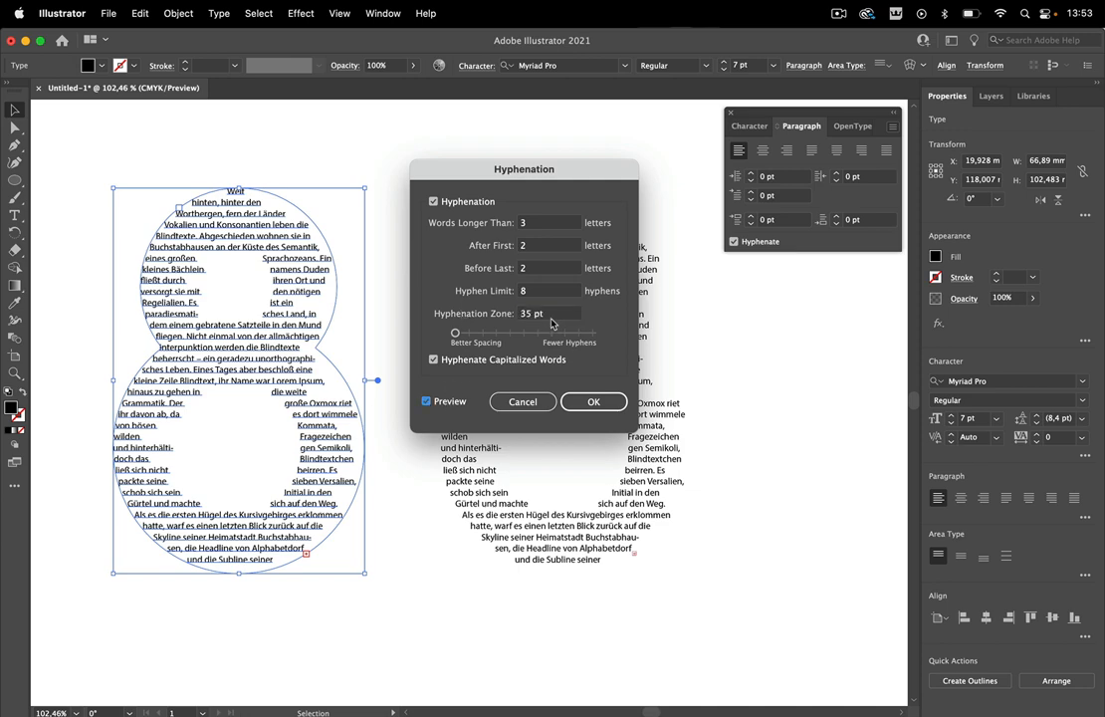
pyautogui.click(483, 320)
pyautogui.press('Down')
pyautogui.press('Down')
pyautogui.press('Down')
pyautogui.press('Down')
pyautogui.press('Down')
pyautogui.press('Down')
pyautogui.press('Down')
pyautogui.press('Down')
pyautogui.press('Down')
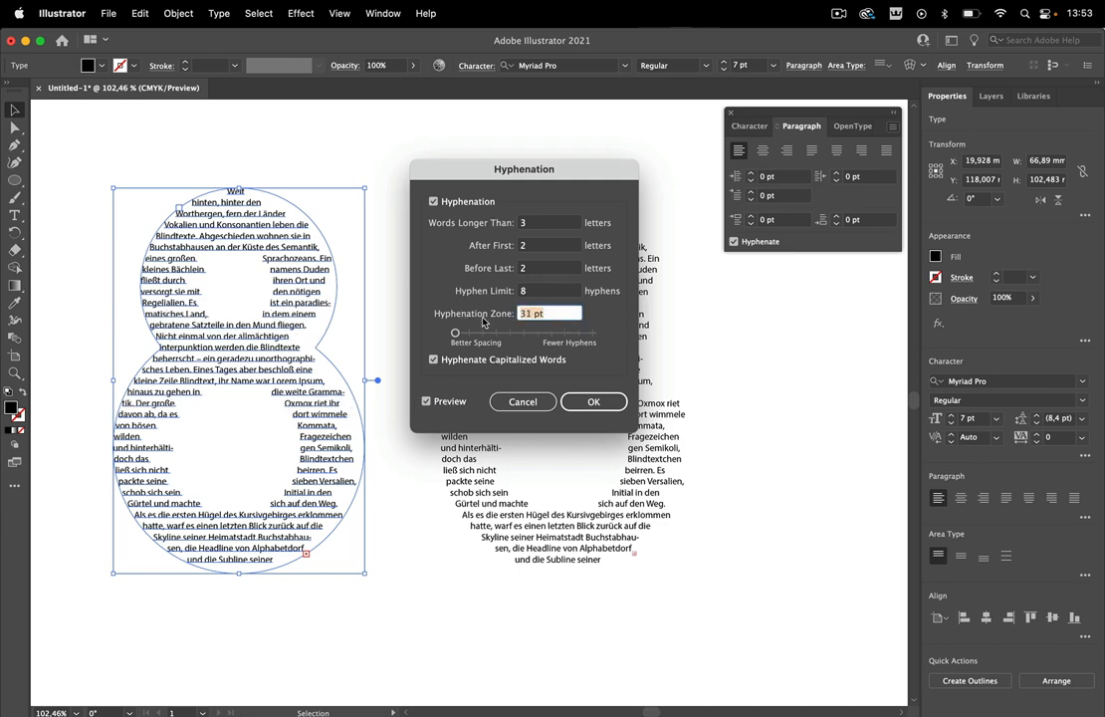
pyautogui.press('Down')
pyautogui.press('Down')
pyautogui.press('Down')
pyautogui.press('Down')
pyautogui.press('Down')
pyautogui.press('Down')
pyautogui.press('Down')
pyautogui.press('Down')
pyautogui.press('Down')
pyautogui.press('Down')
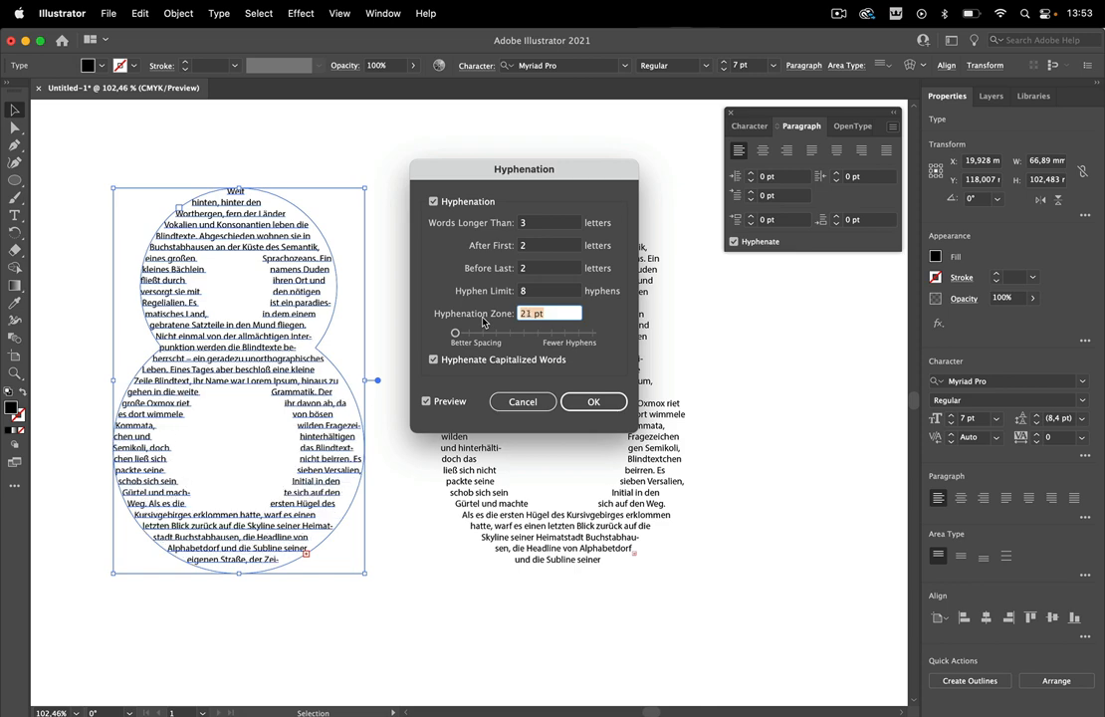
pyautogui.press('Down')
pyautogui.press('Down')
pyautogui.press('Down')
pyautogui.press('Down')
pyautogui.press('Down')
pyautogui.press('Down')
pyautogui.press('Down')
pyautogui.press('Down')
pyautogui.press('Down')
pyautogui.press('Down')
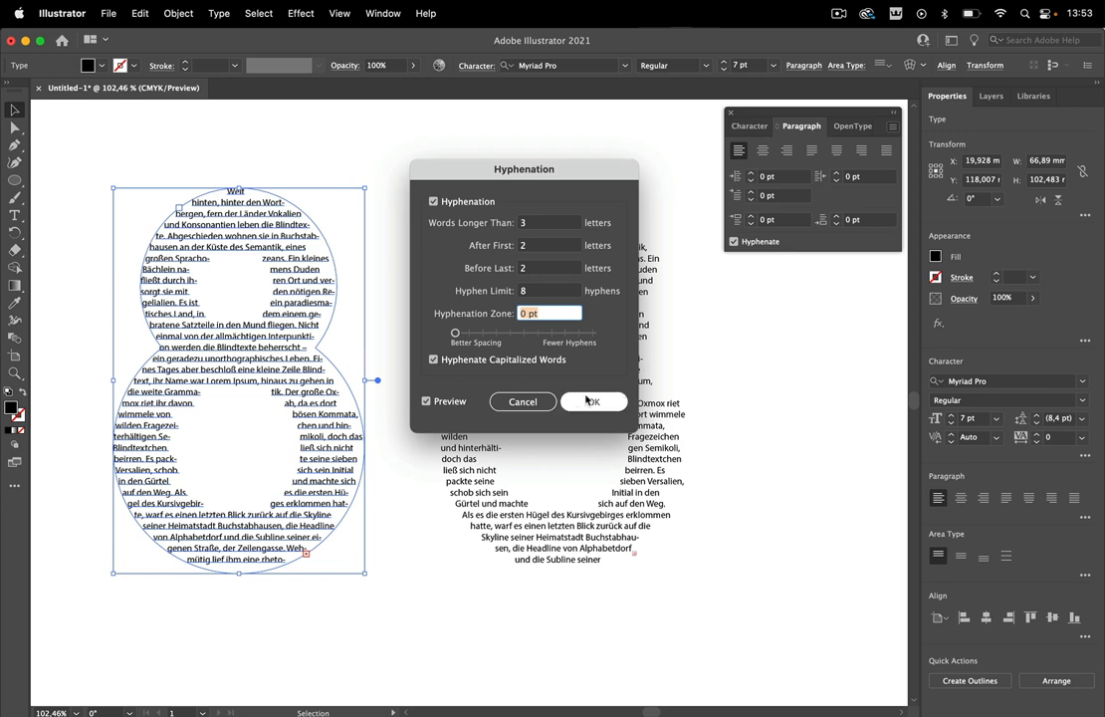
pyautogui.click(591, 402)
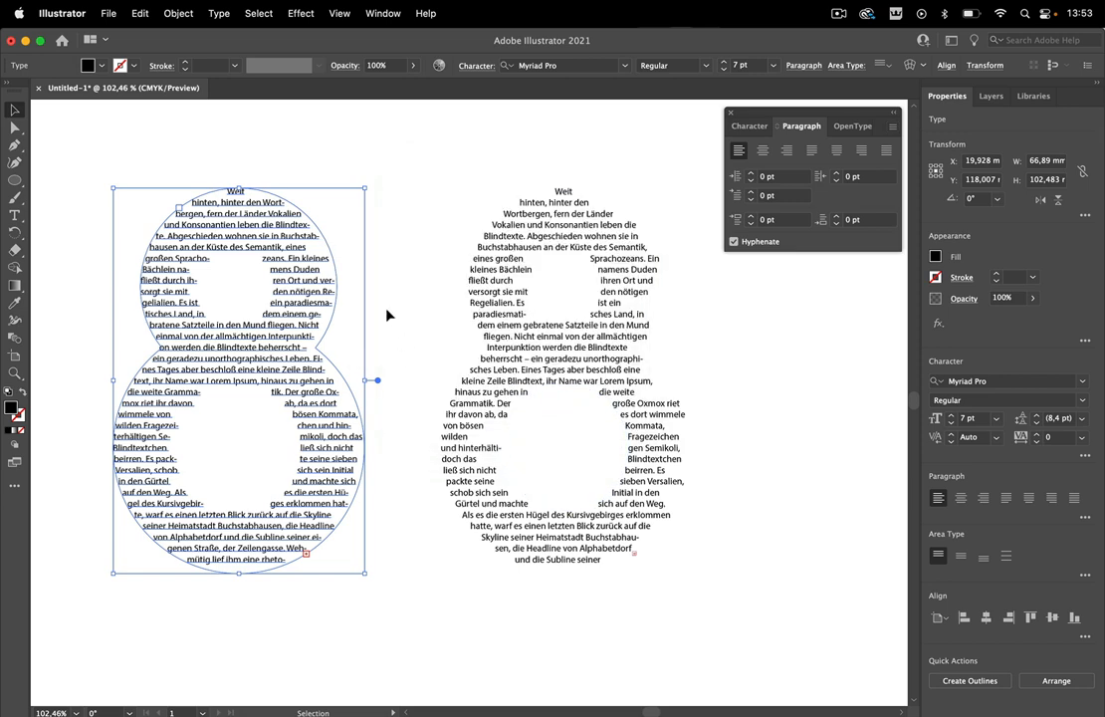
pyautogui.click(757, 126)
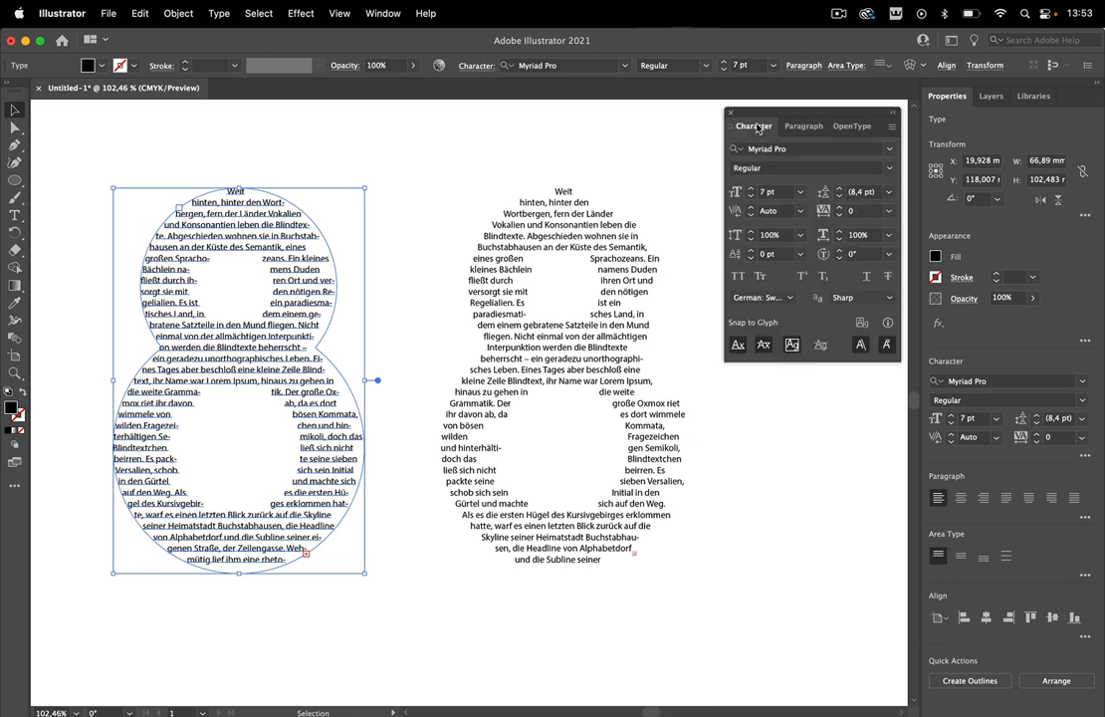
pyautogui.click(858, 235)
pyautogui.press('Return')
pyautogui.click(838, 213)
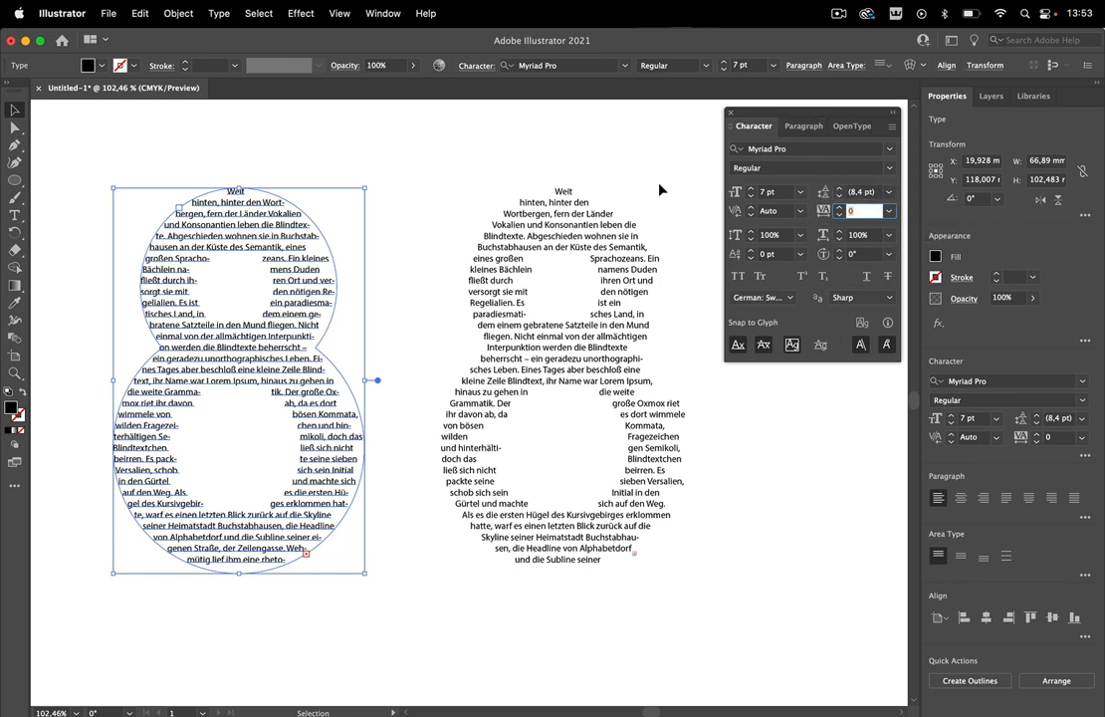
# - Justify the second figure-eight text with its last line aligned left
pyautogui.click(623, 255)
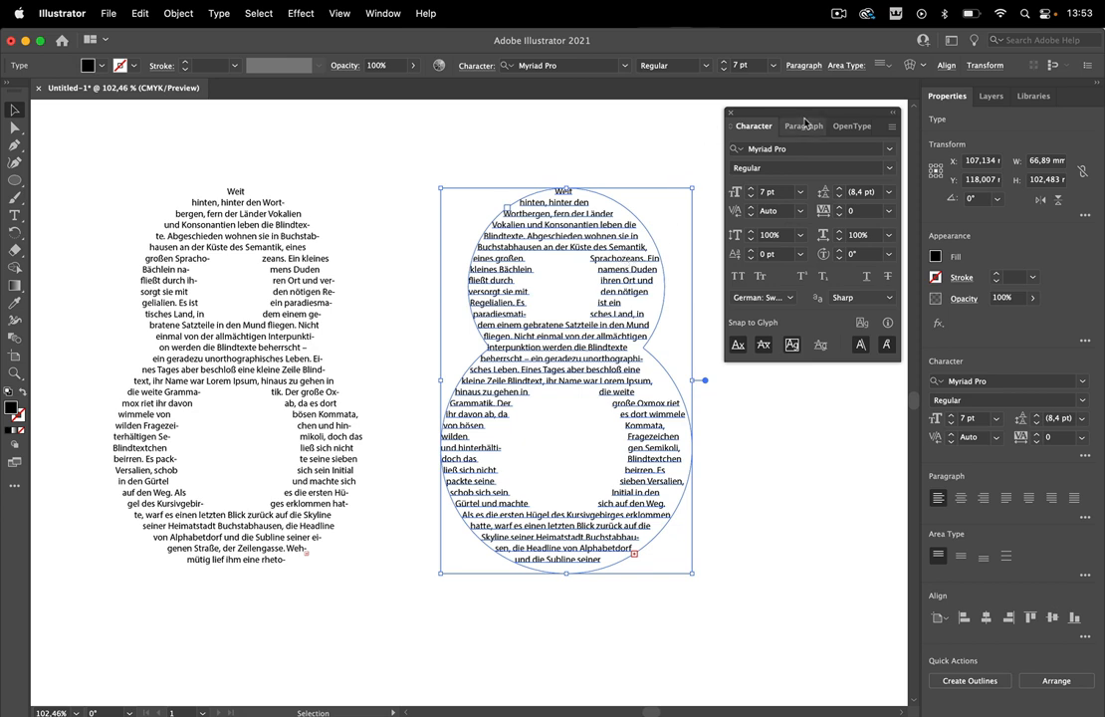
pyautogui.click(814, 134)
pyautogui.click(813, 150)
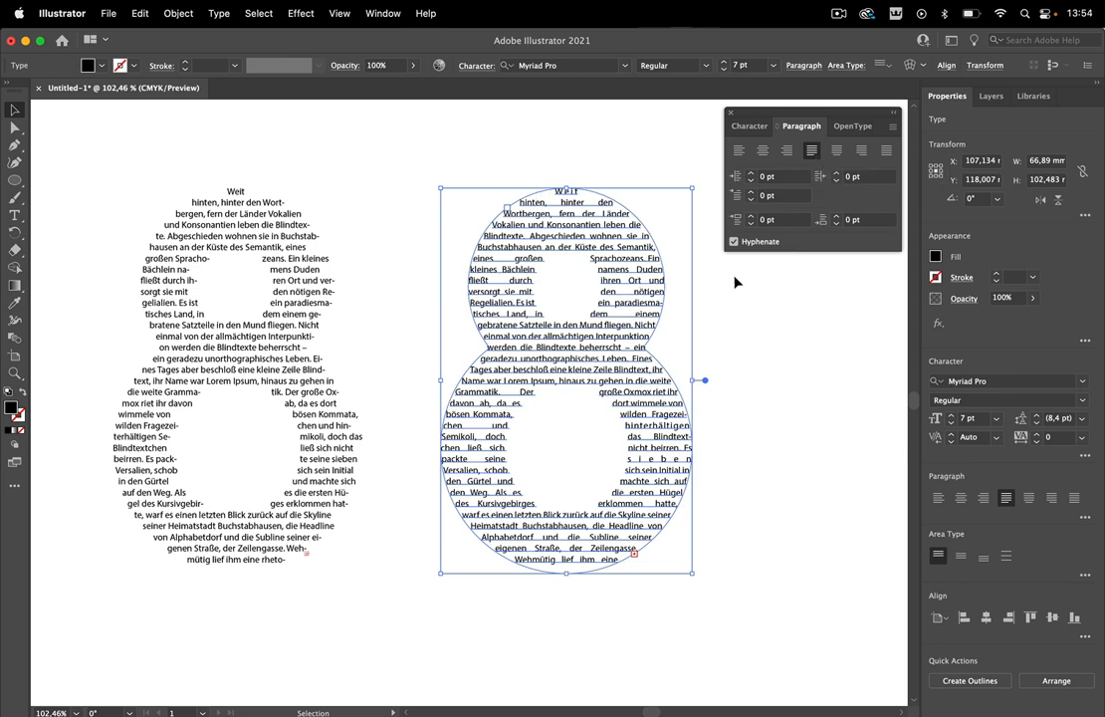
# - Open the second figure-eight text's hyphenation settings with preview enabled and allow hyphenation of words longer than 3 letters
pyautogui.click(895, 128)
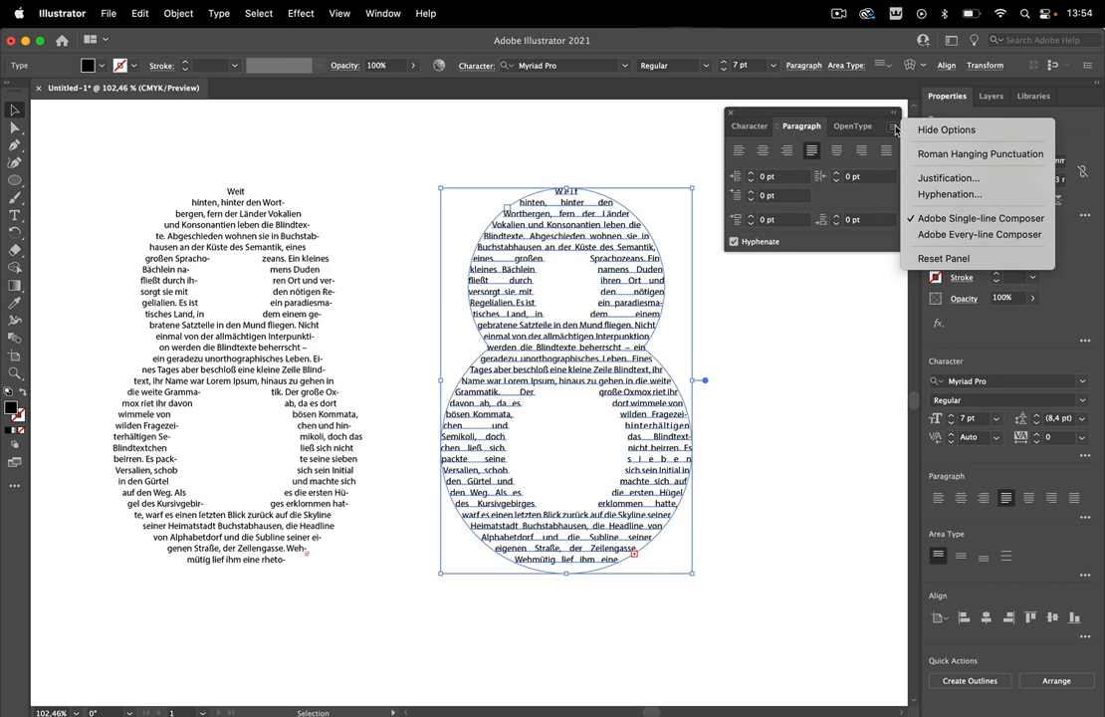
pyautogui.click(954, 194)
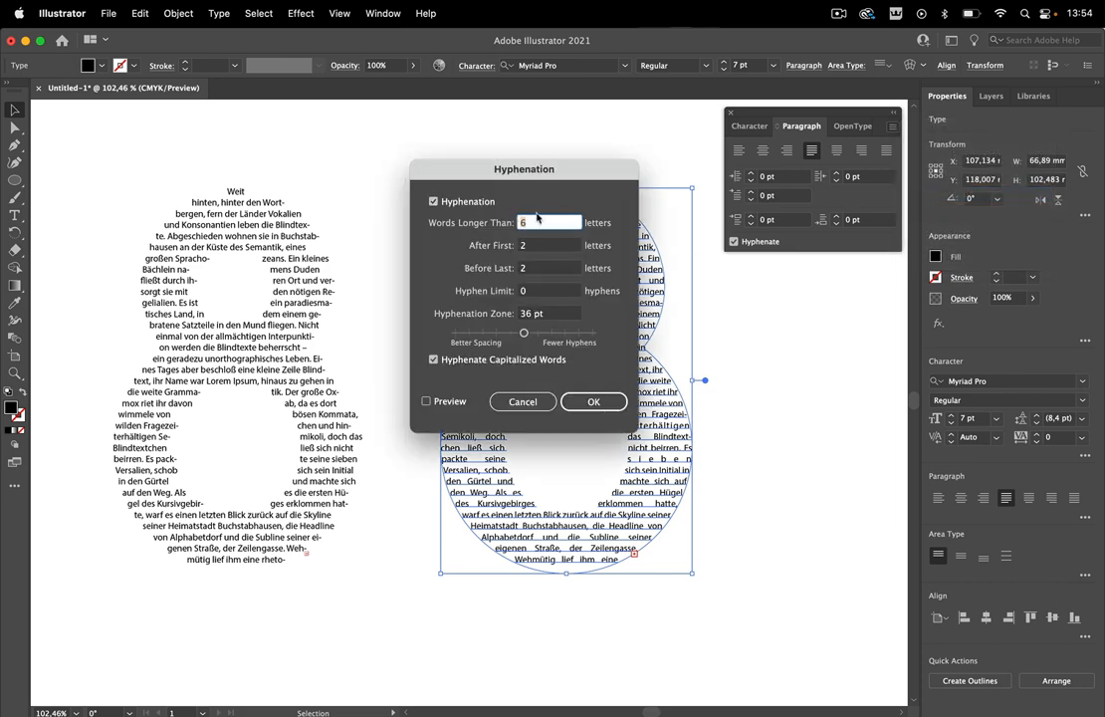
pyautogui.press('Tab')
pyautogui.press('Tab')
pyautogui.press('Tab')
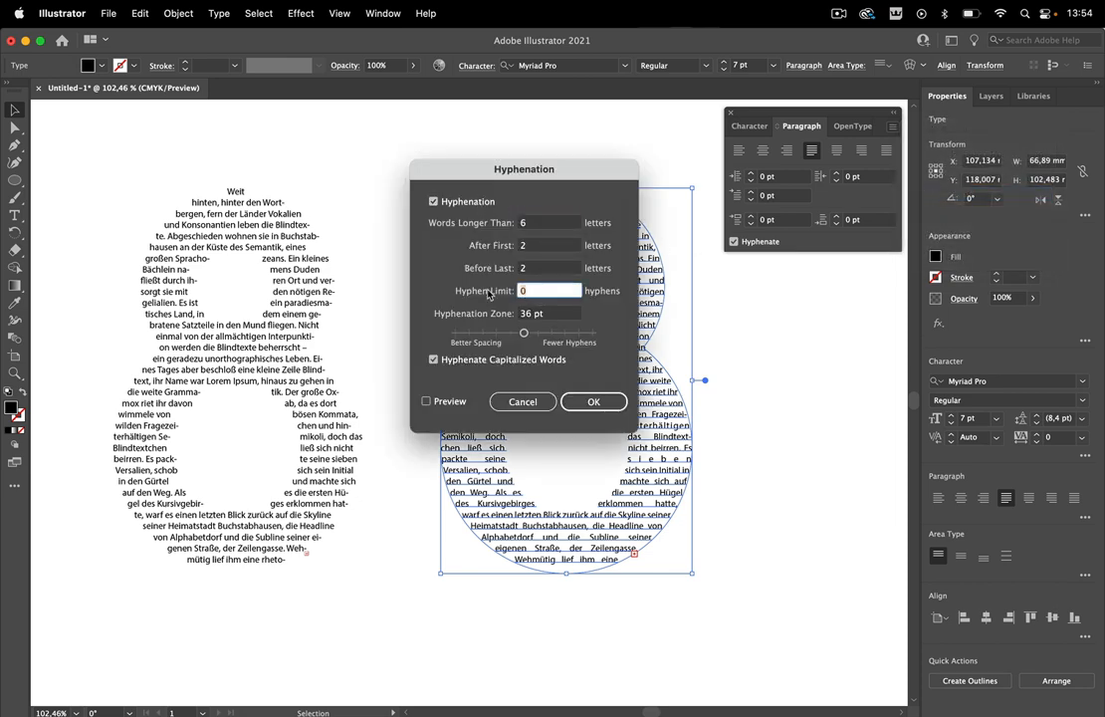
pyautogui.click(428, 402)
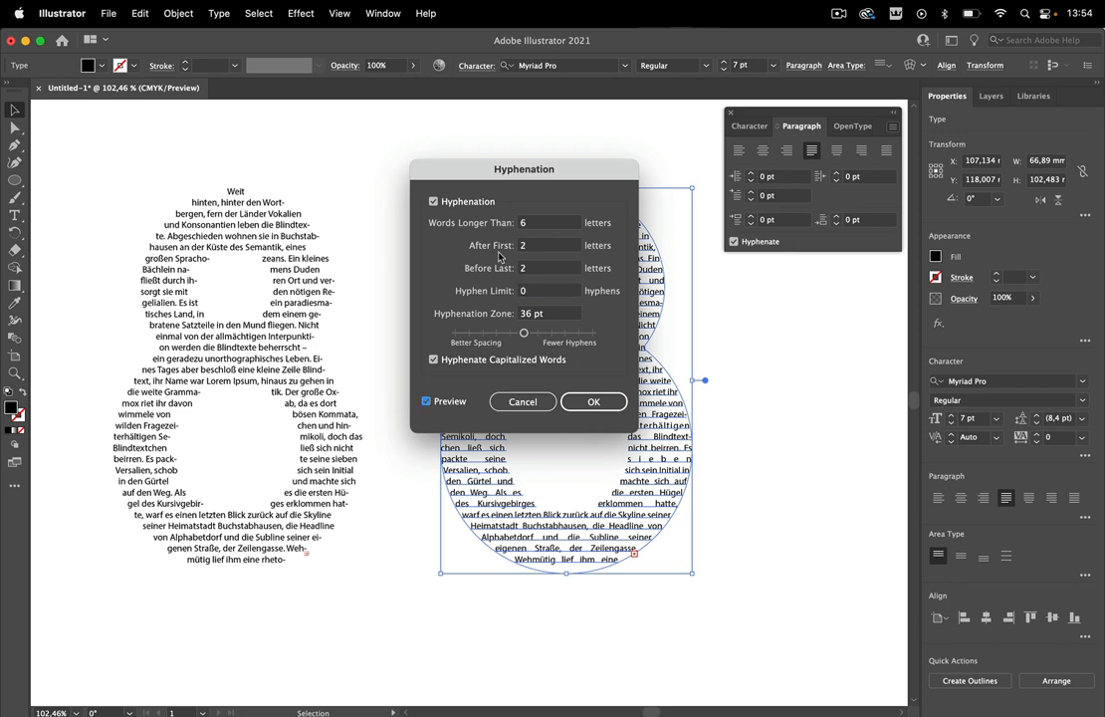
pyautogui.moveTo(557, 186); pyautogui.dragTo(333, 221)
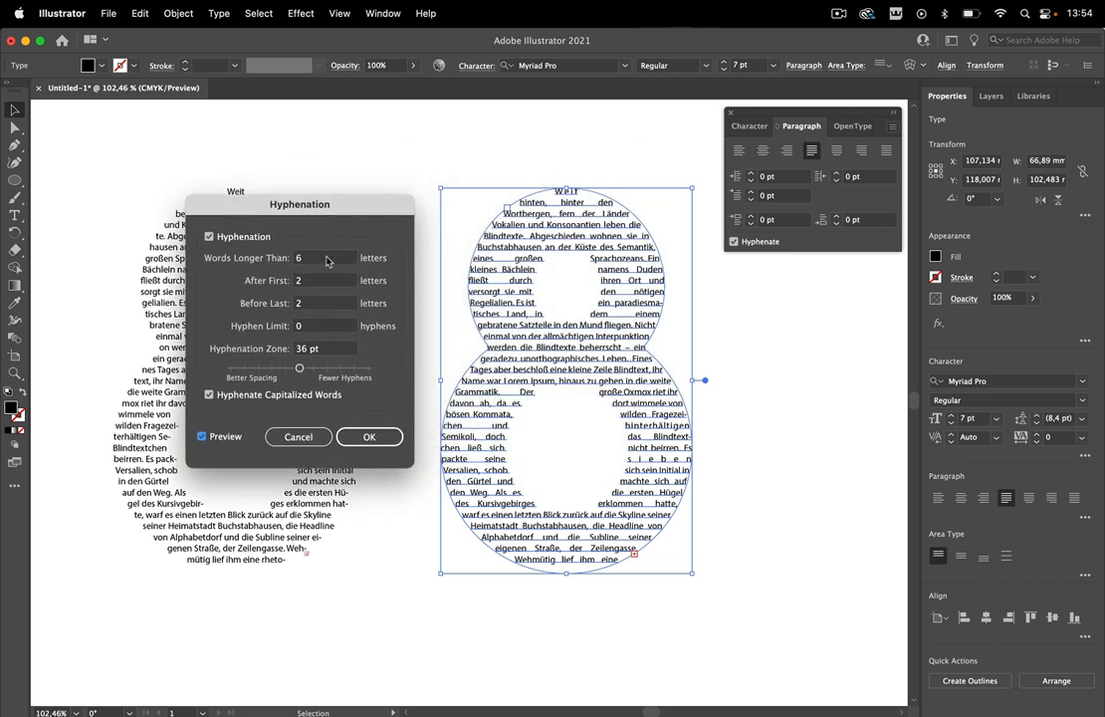
pyautogui.moveTo(315, 327); pyautogui.dragTo(282, 327)
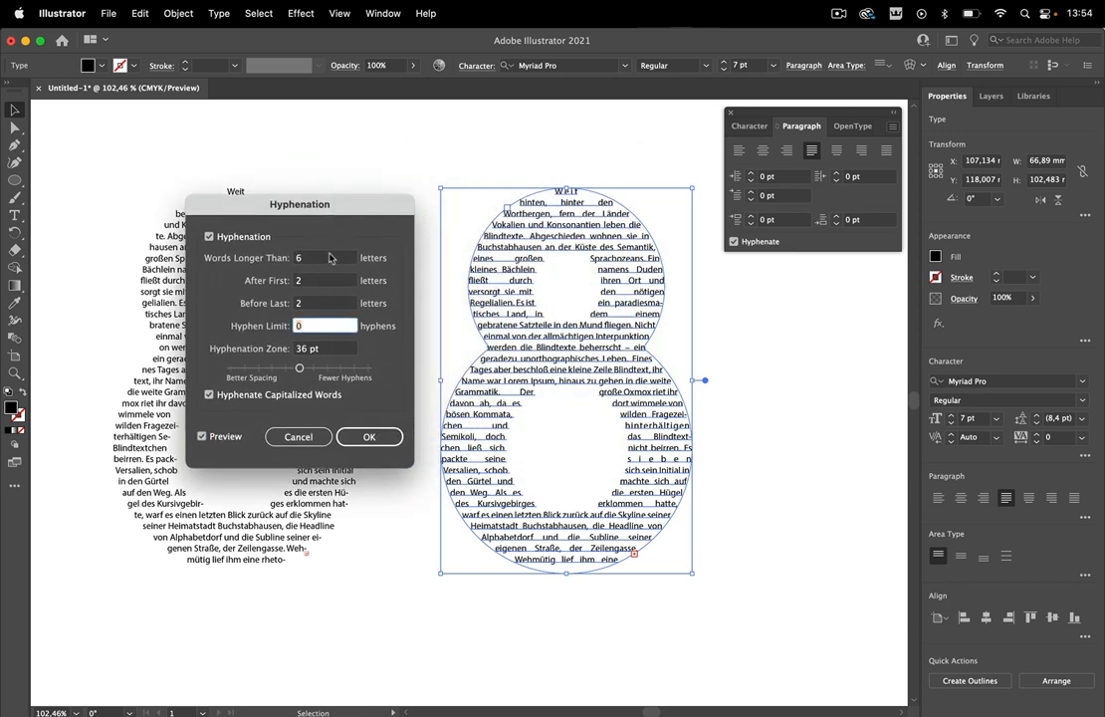
pyautogui.moveTo(315, 258); pyautogui.dragTo(268, 261)
pyautogui.write('5')
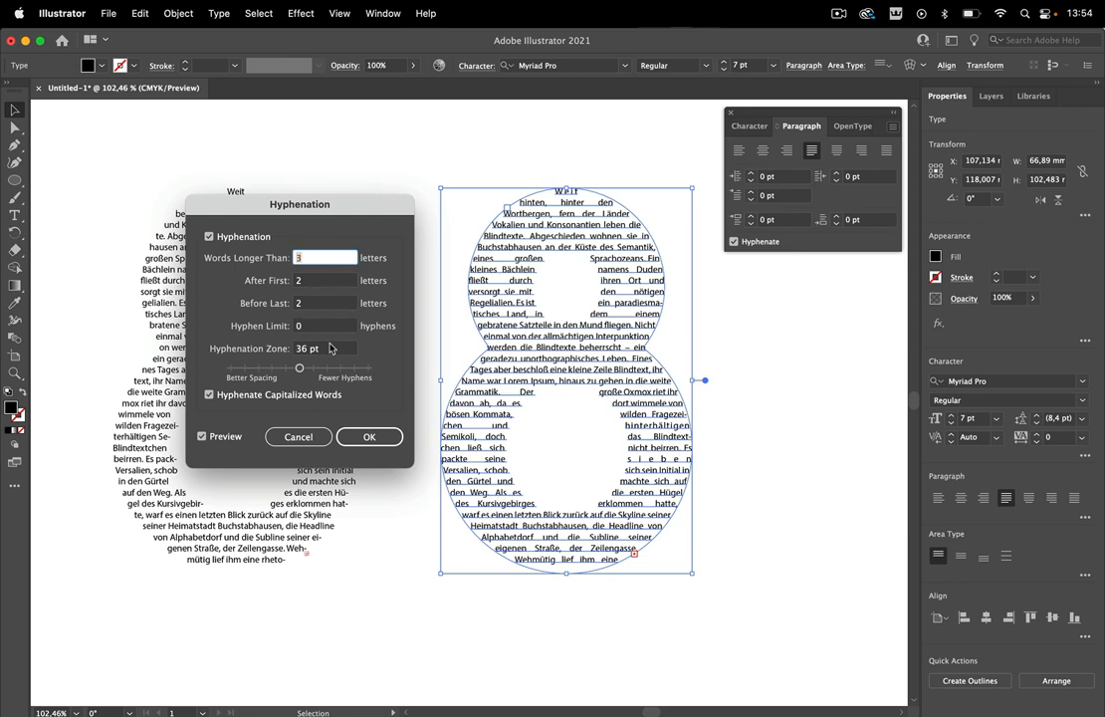
# - Set the hyphen limit to 6 and apply the hyphenation settings to the second figure-eight text
pyautogui.moveTo(314, 327); pyautogui.dragTo(294, 329)
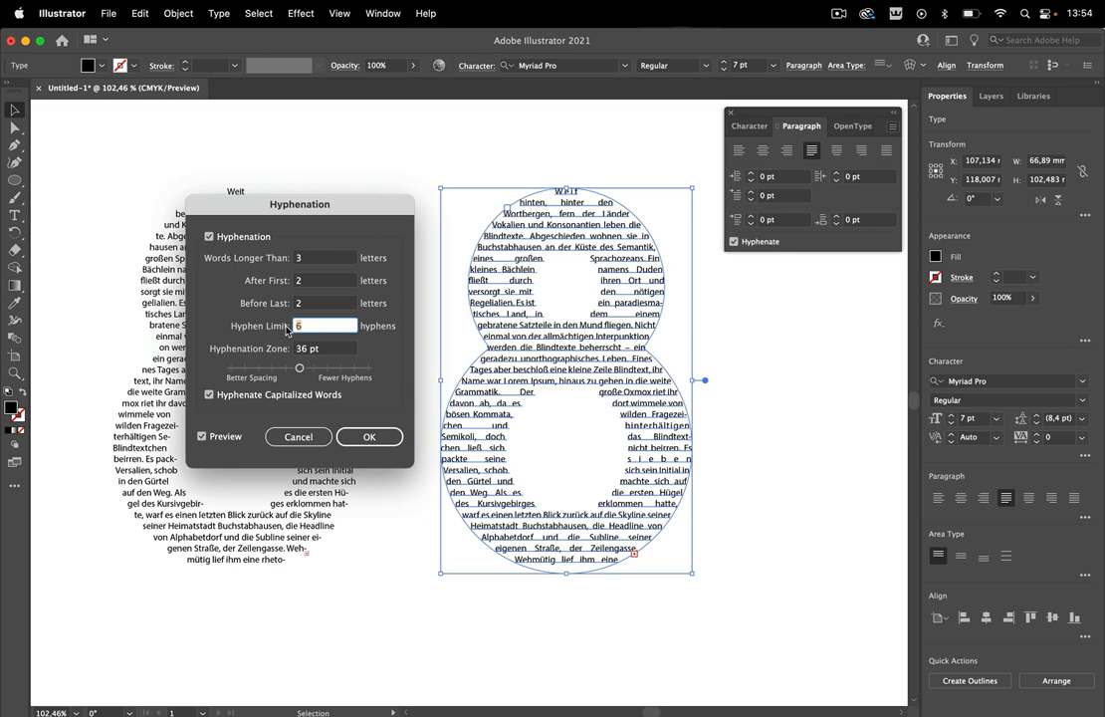
pyautogui.write('6')
pyautogui.click(370, 439)
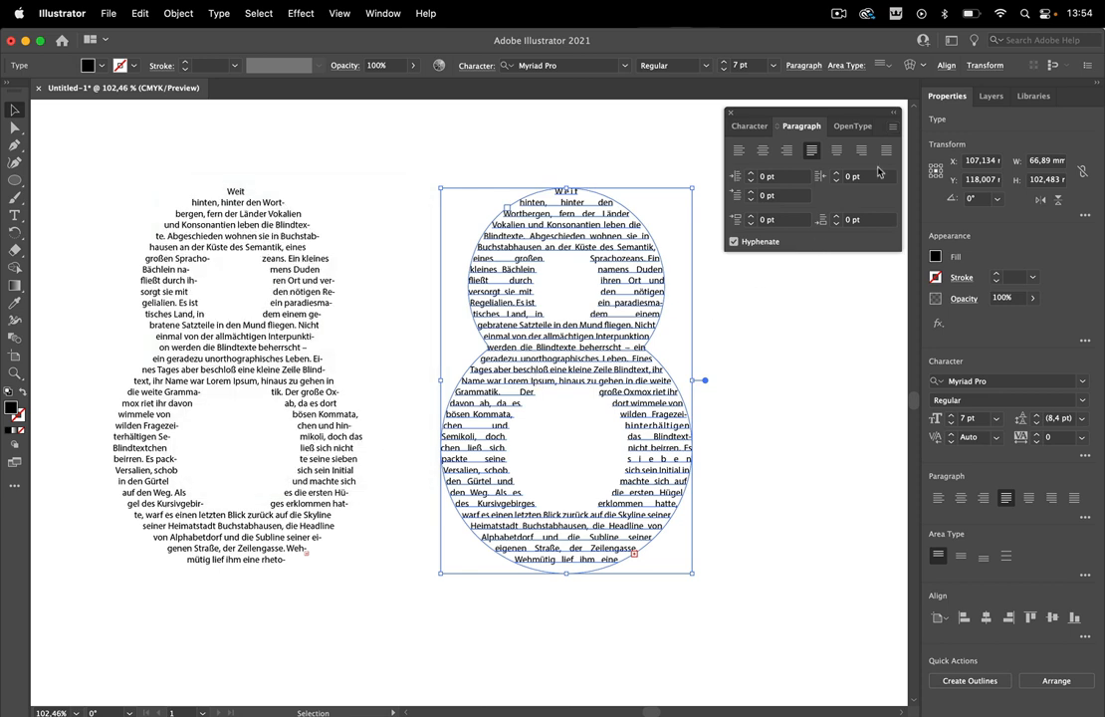
# - Open the justification settings for the second figure-eight text and set letter spacing to -5% minimum and 5% maximum with preview enabled
pyautogui.click(894, 127)
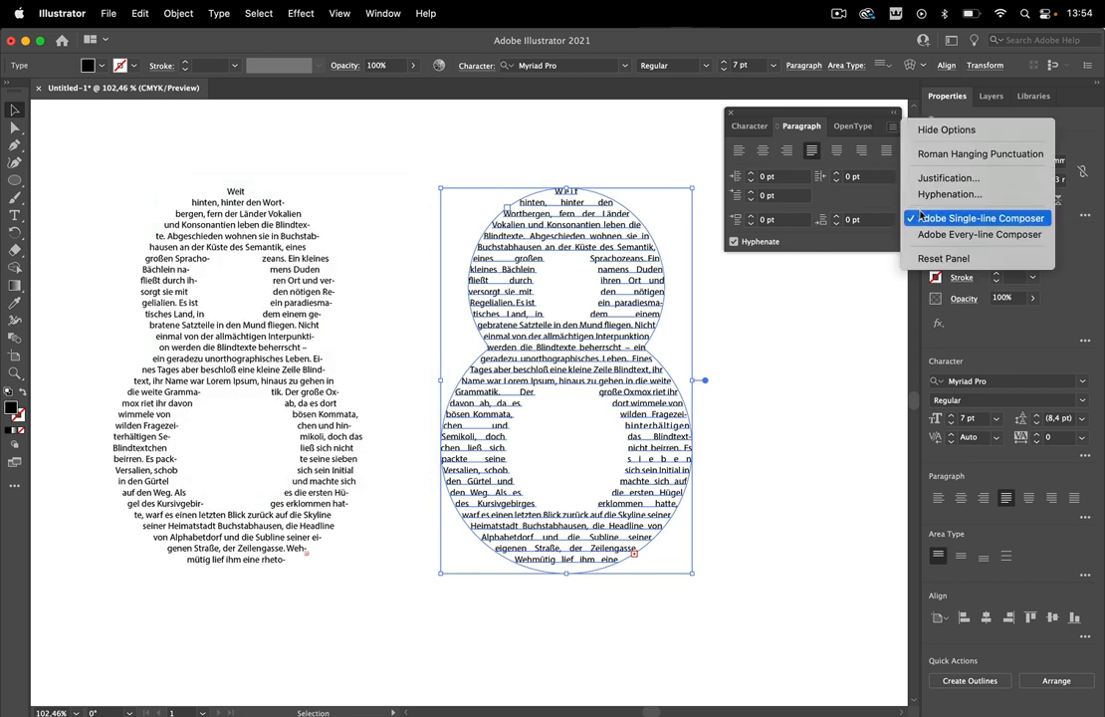
pyautogui.click(931, 179)
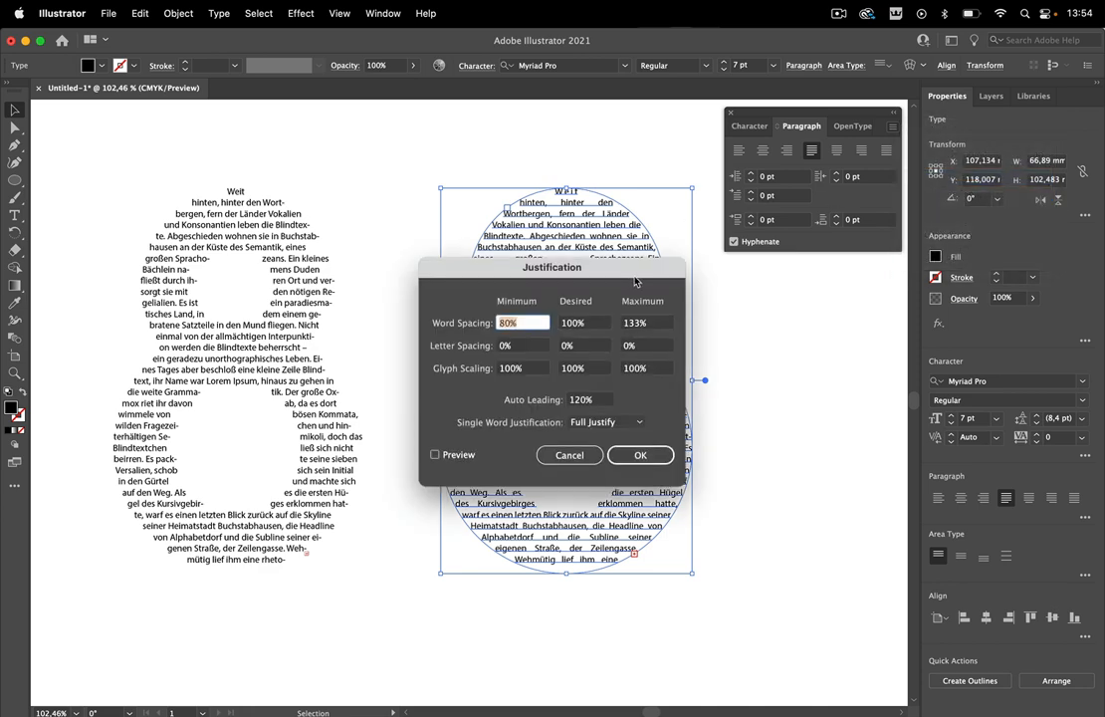
pyautogui.moveTo(637, 279); pyautogui.dragTo(904, 287)
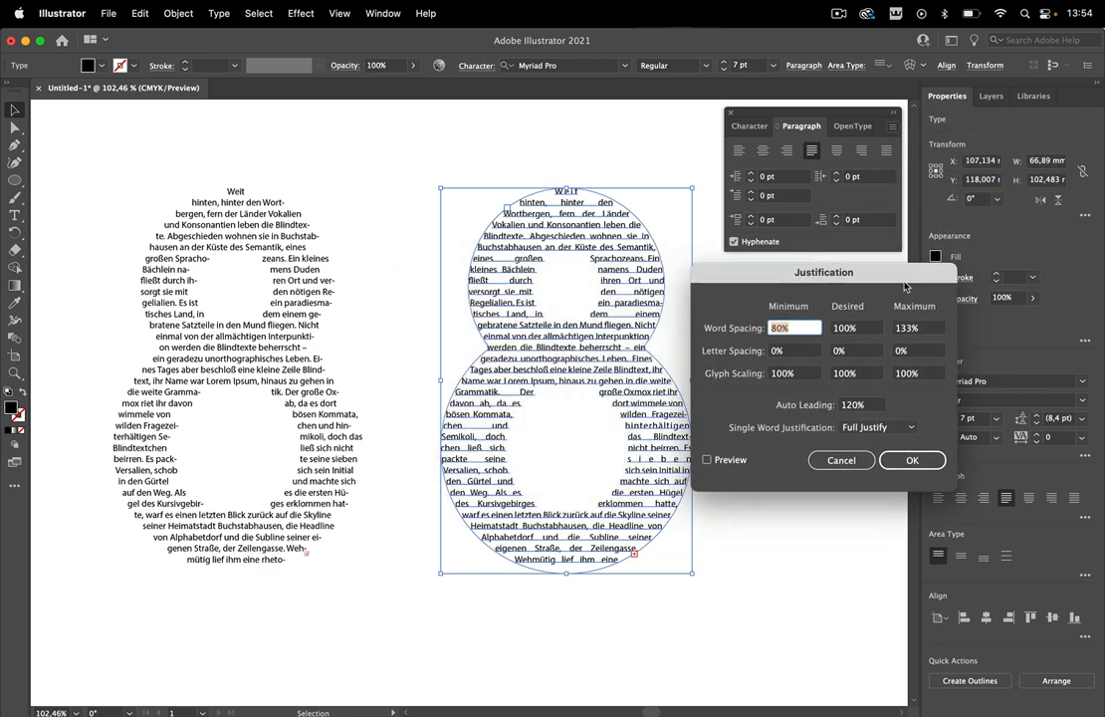
pyautogui.click(775, 351)
pyautogui.write('-5')
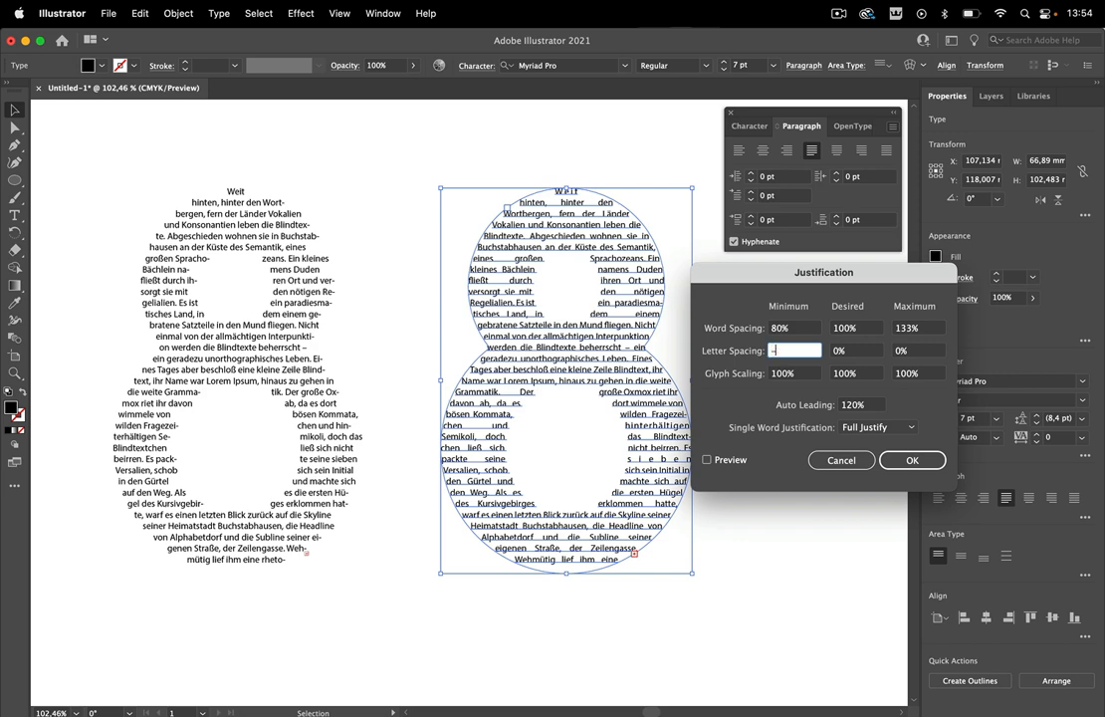
pyautogui.click(908, 350)
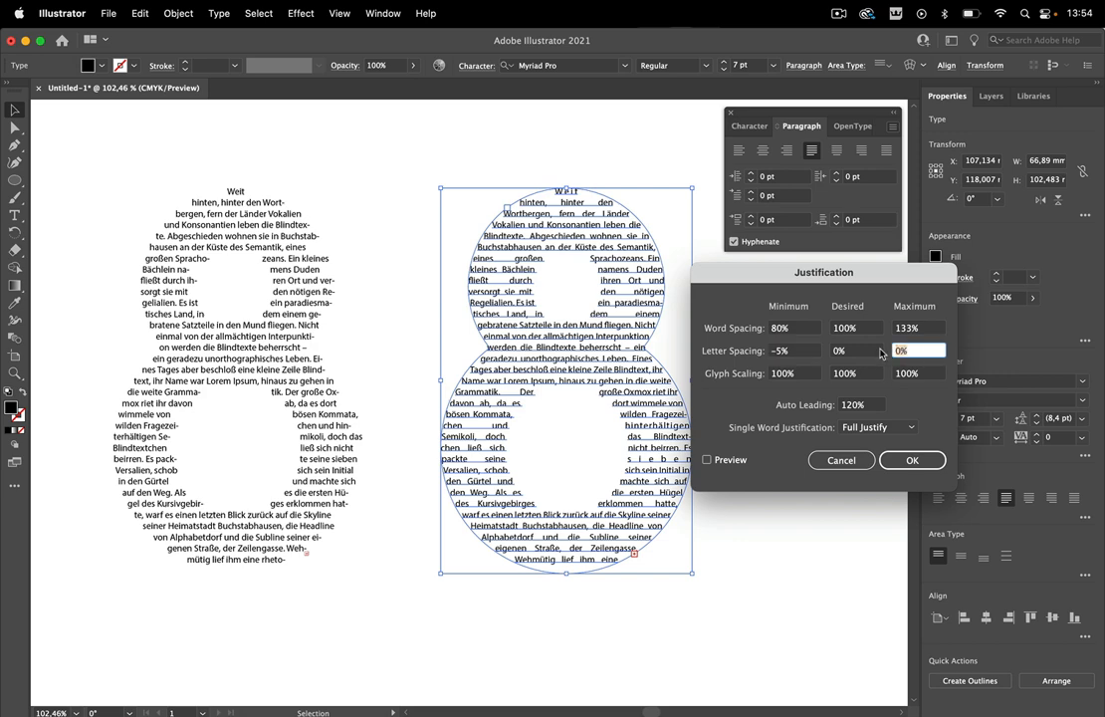
pyautogui.write('5')
pyautogui.click(735, 462)
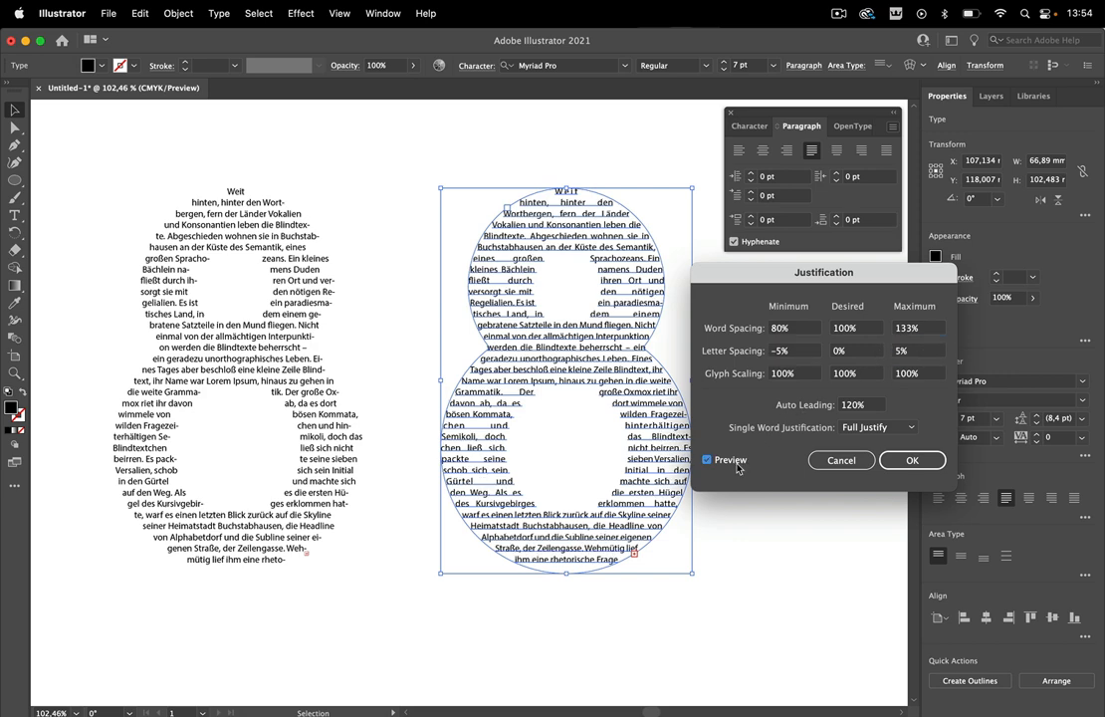
# - Set the glyph scaling to 97% minimum and 103% maximum
pyautogui.press('Tab')
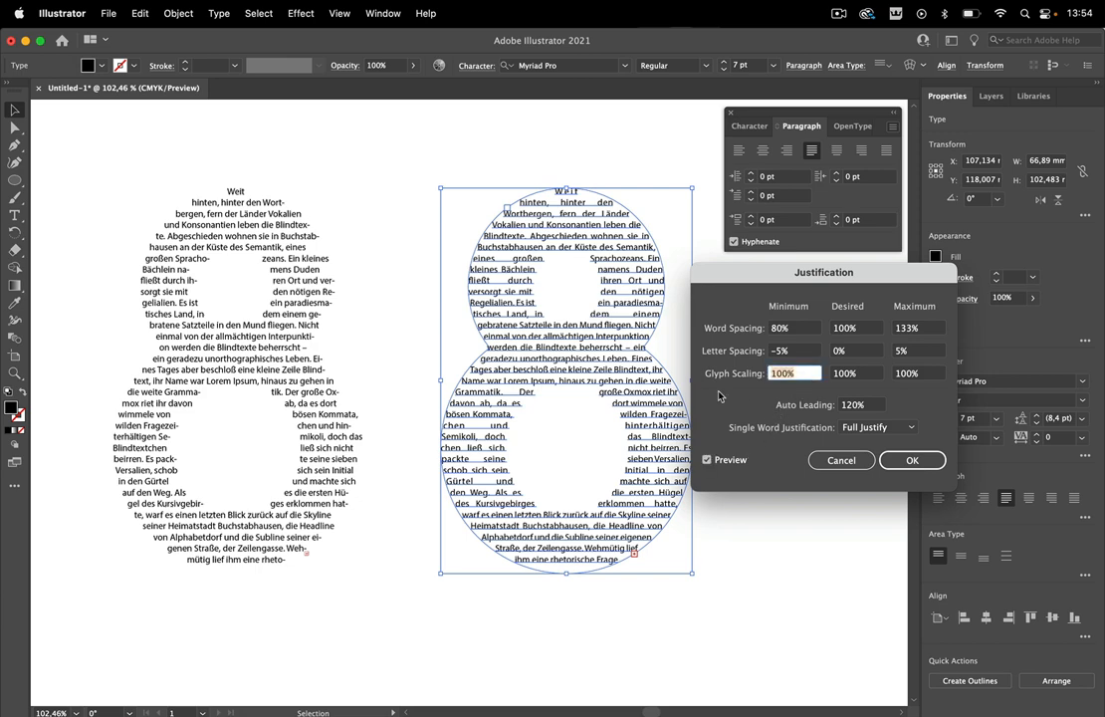
pyautogui.write('97')
pyautogui.press('Tab')
pyautogui.press('Tab')
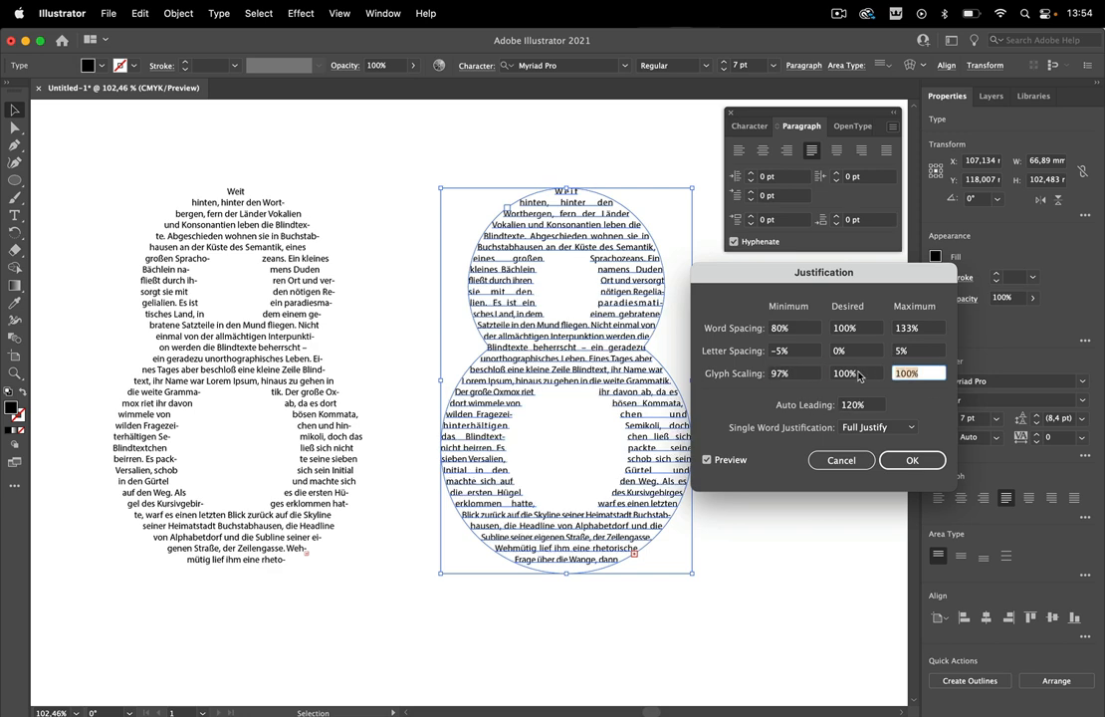
pyautogui.write('103')
pyautogui.click(862, 376)
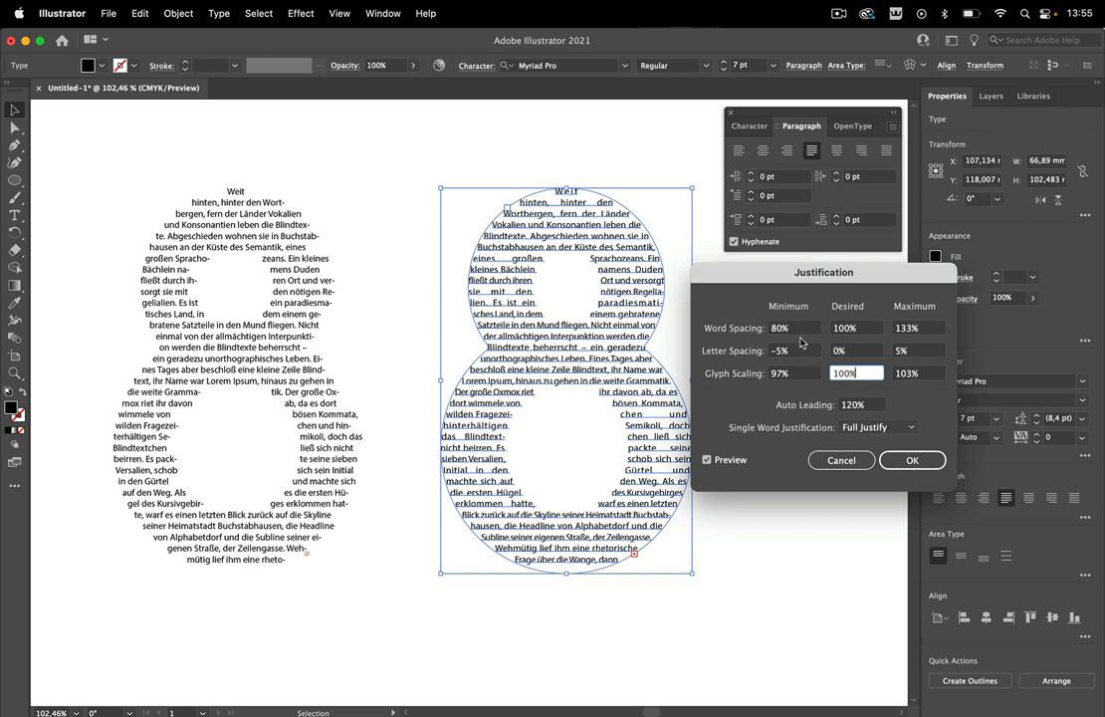
# - Set the word spacing to 60% minimum and 110% maximum
pyautogui.click(769, 352)
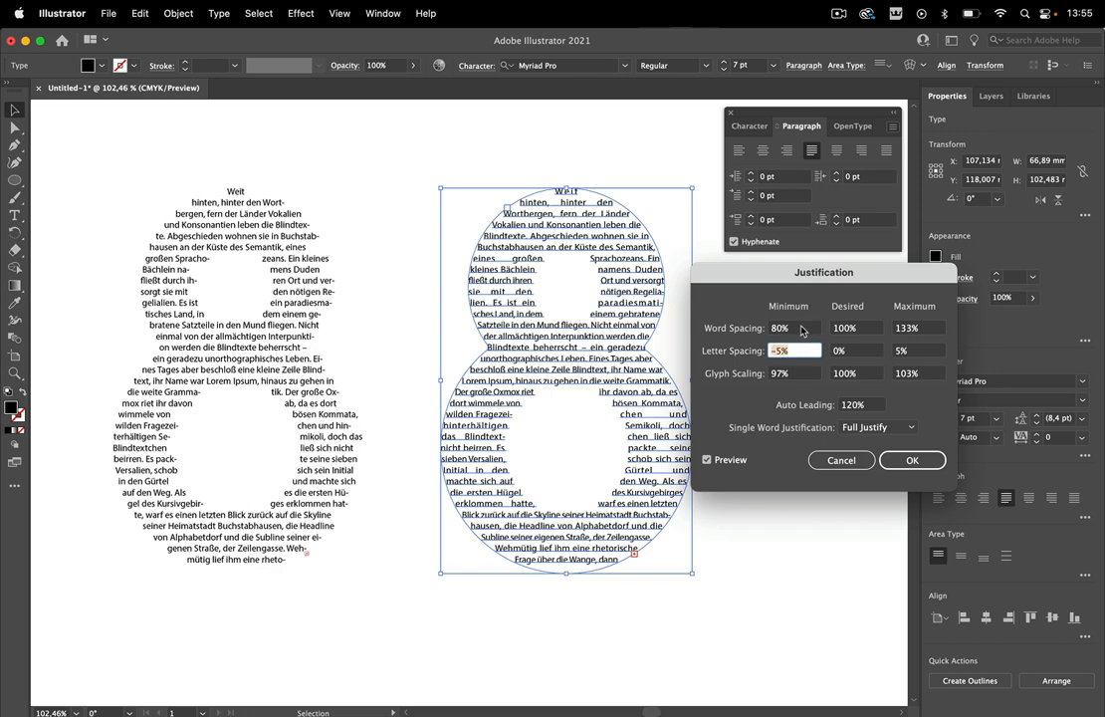
pyautogui.click(774, 328)
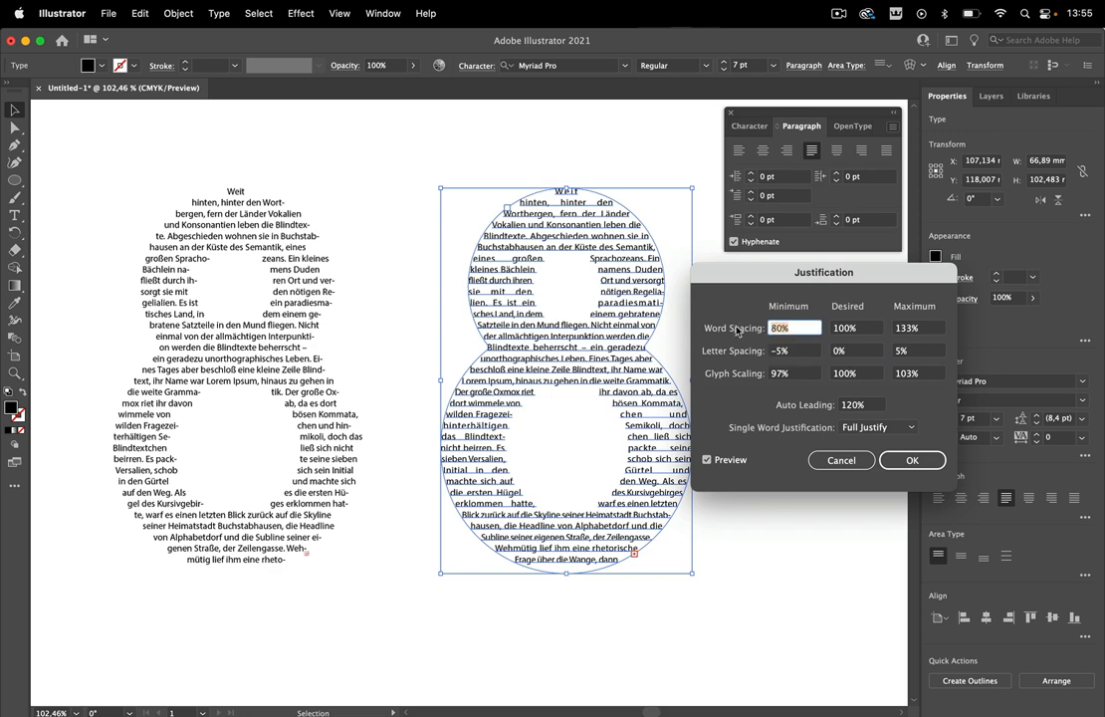
pyautogui.hotkey('shift', 'Down')
pyautogui.hotkey('shift', 'Down')
pyautogui.press('Tab')
pyautogui.press('Tab')
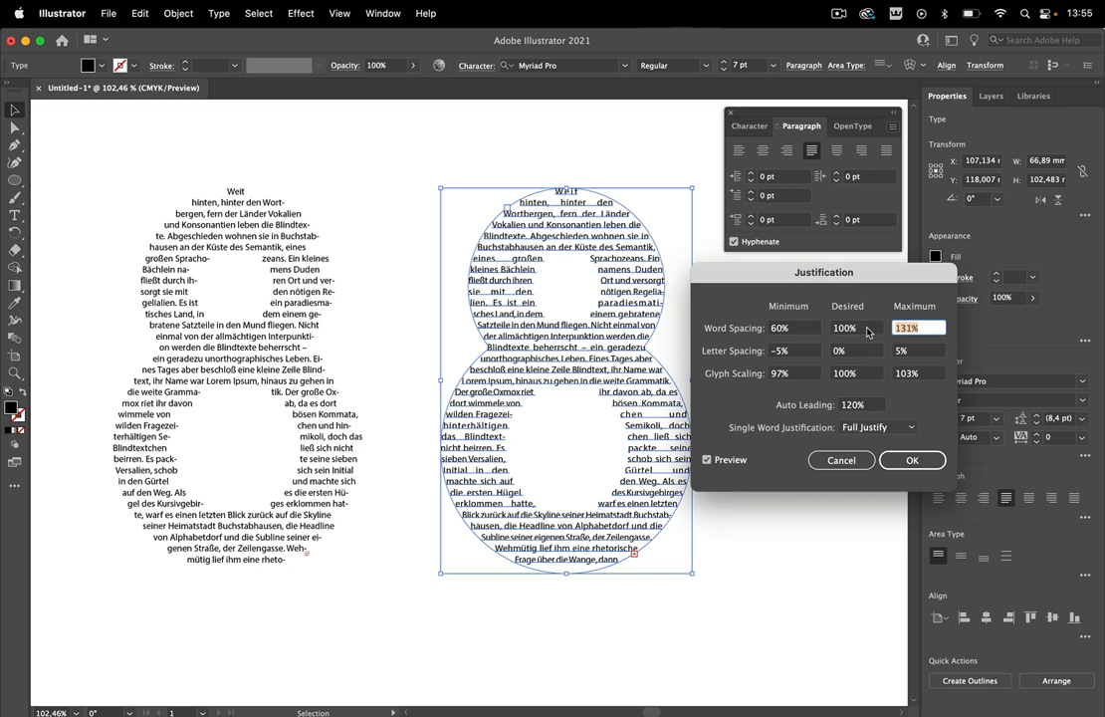
pyautogui.press('Down')
pyautogui.press('Down')
pyautogui.press('Down')
pyautogui.press('Down')
pyautogui.press('Down')
pyautogui.press('Down')
pyautogui.press('Down')
pyautogui.press('Down')
pyautogui.press('Down')
pyautogui.press('Down')
pyautogui.press('Down')
pyautogui.press('Down')
pyautogui.press('Down')
pyautogui.press('Down')
pyautogui.press('Down')
pyautogui.press('Down')
pyautogui.press('Down')
pyautogui.press('Down')
pyautogui.press('Down')
pyautogui.press('Down')
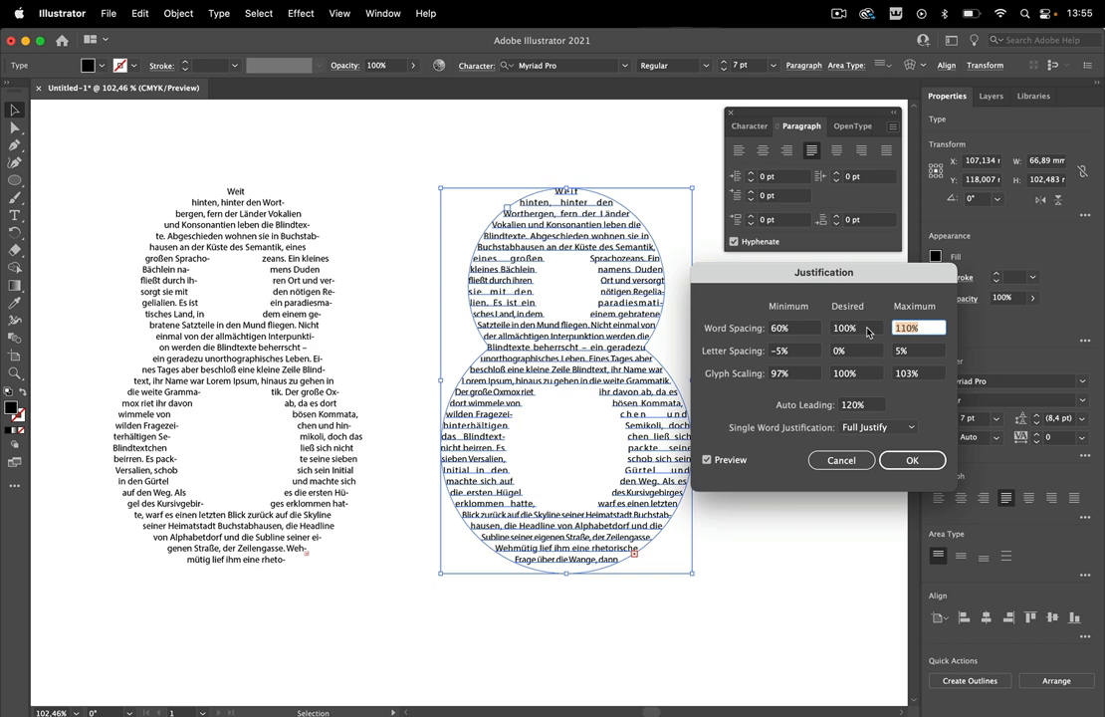
# - Lower the minimum letter spacing to -10%
pyautogui.click(794, 350)
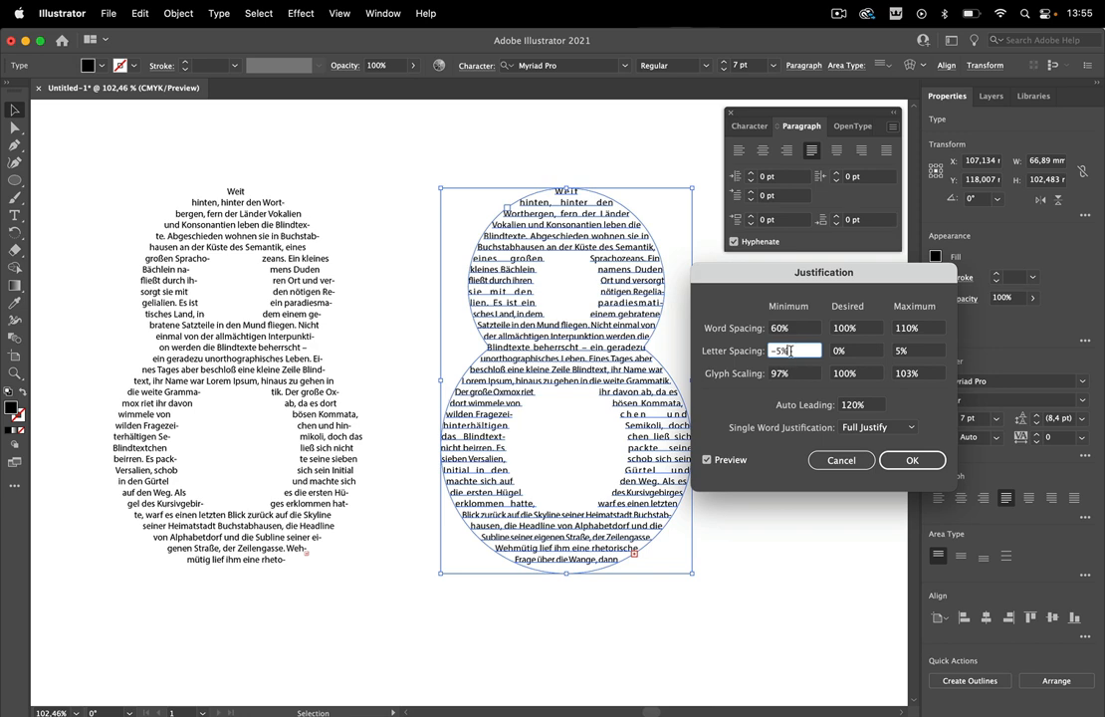
pyautogui.click(781, 351)
pyautogui.press('BackSpace')
pyautogui.write('10')
# - Lower the minimum glyph scaling to 92%
pyautogui.moveTo(919, 353); pyautogui.dragTo(757, 379)
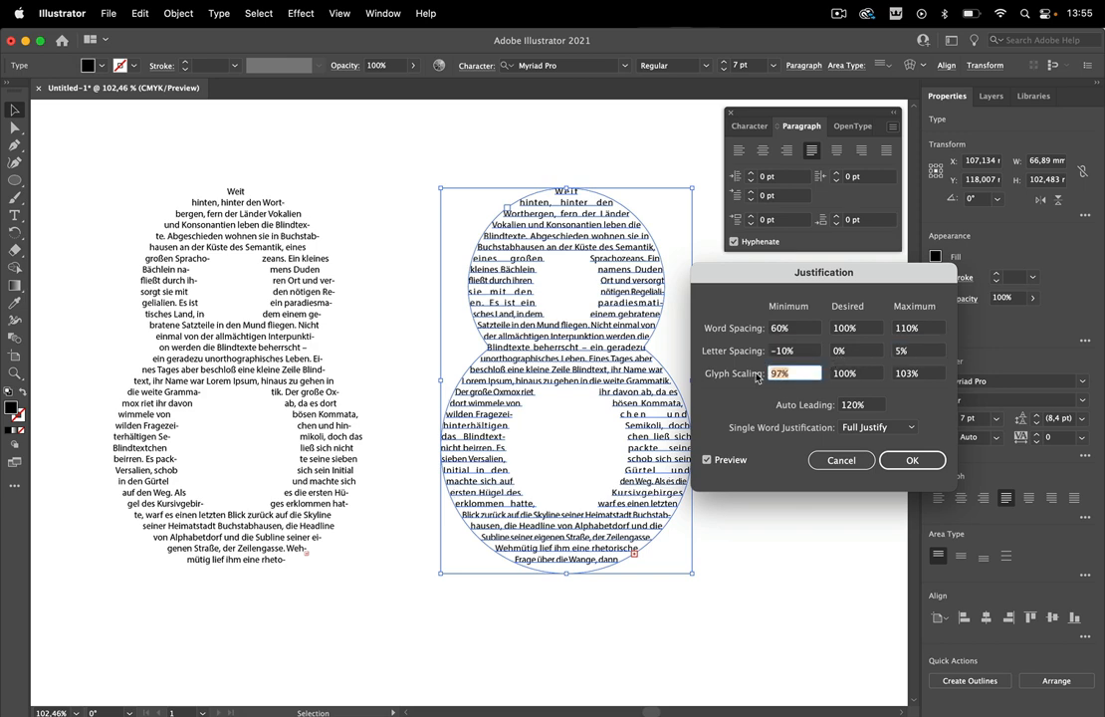
pyautogui.press('Down')
pyautogui.press('Down')
pyautogui.press('Down')
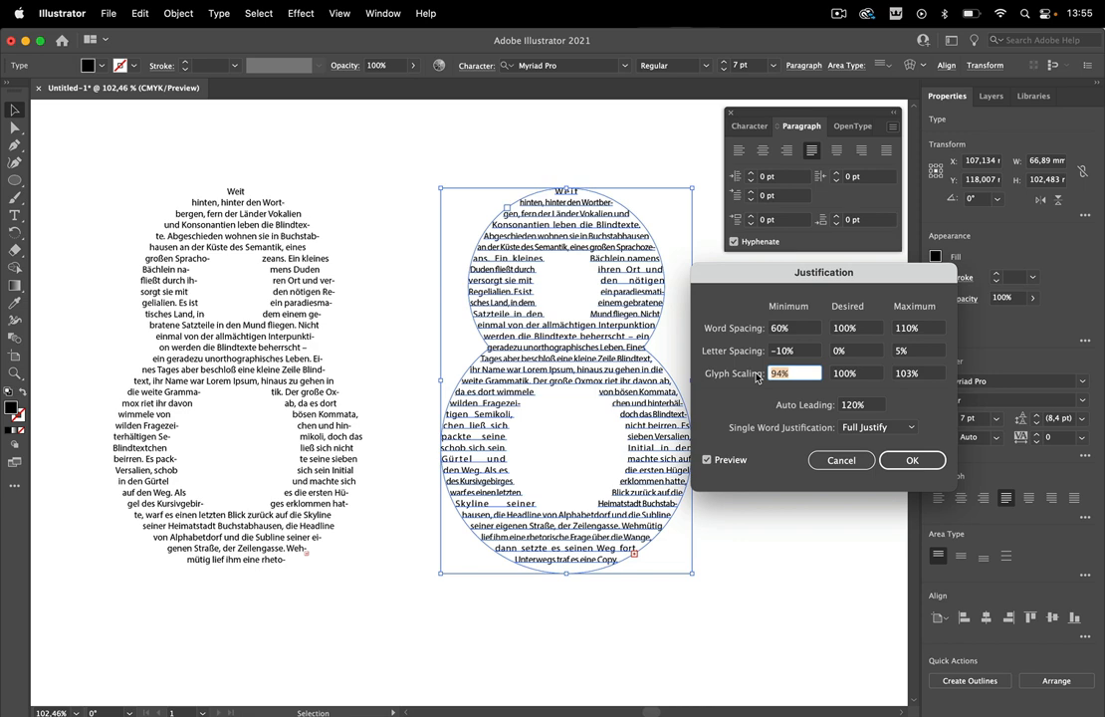
pyautogui.press('Down')
pyautogui.press('Down')
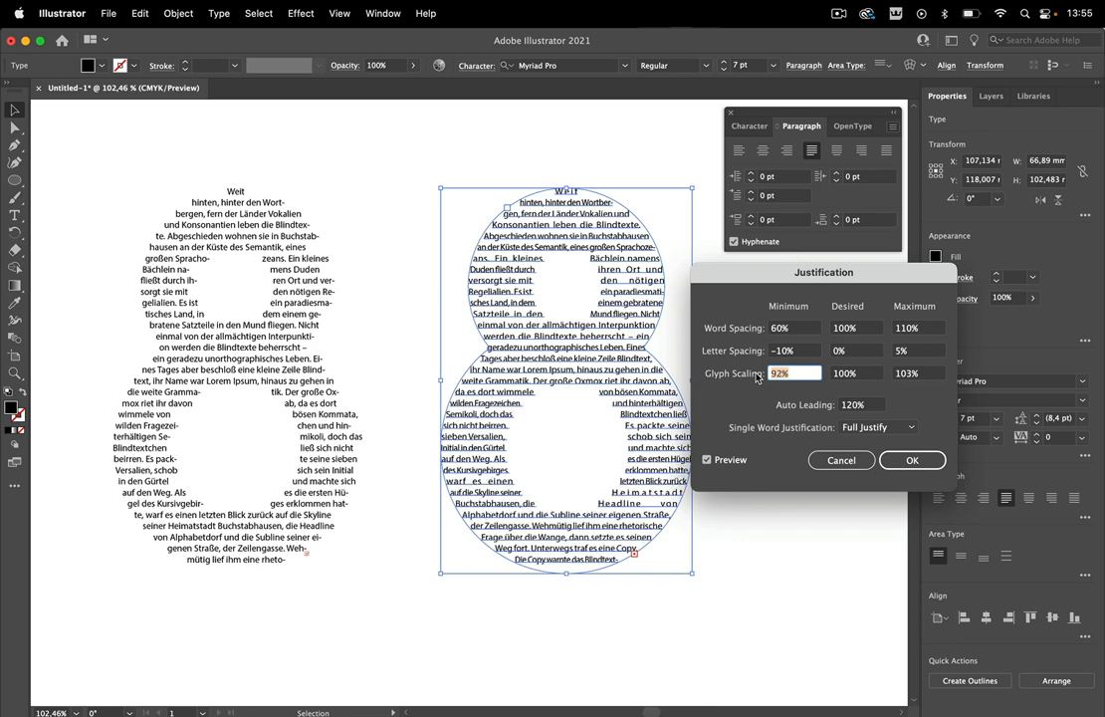